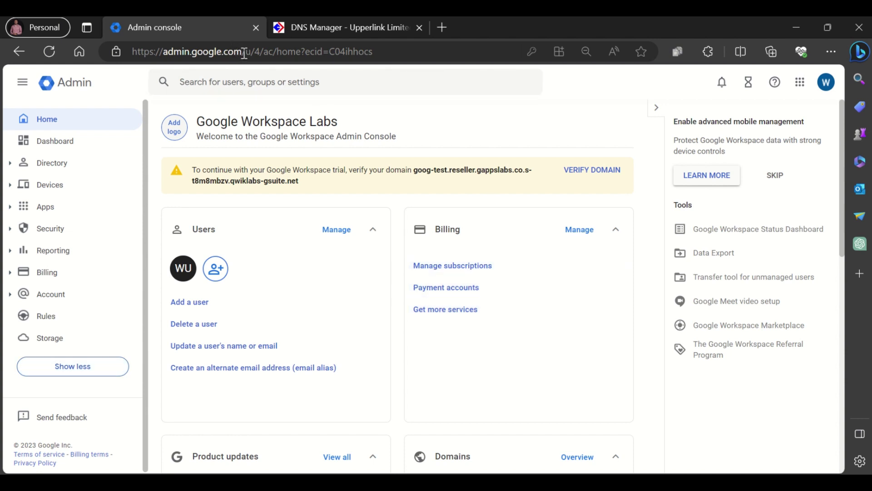
Step: Go to Account > Domains > Overview and open the Manage domains page
left_click_drag(242, 52, 131, 50)
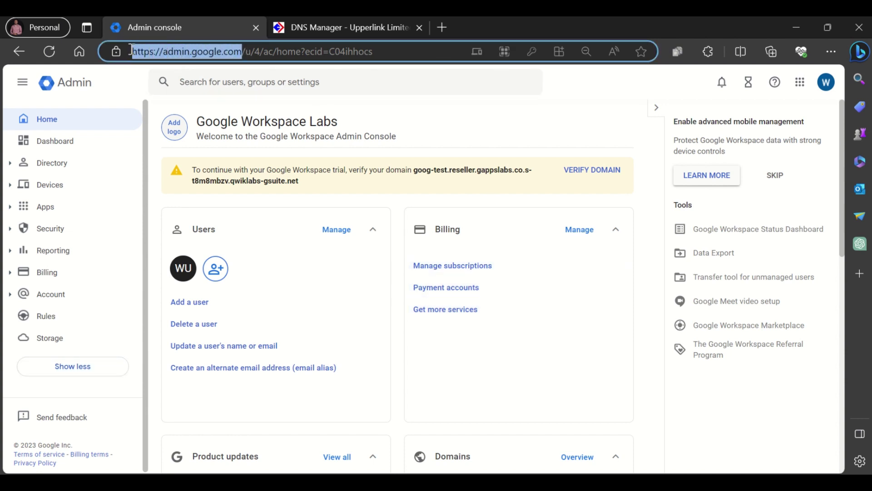
left_click(131, 50)
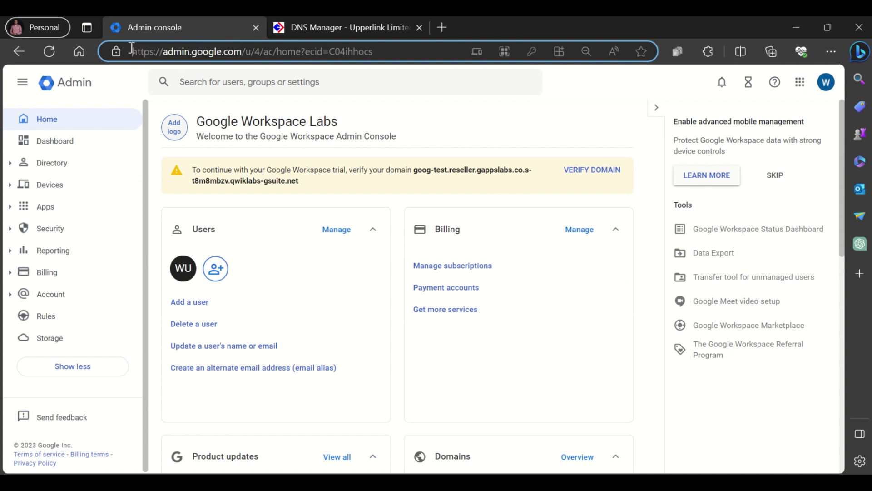
left_click(133, 87)
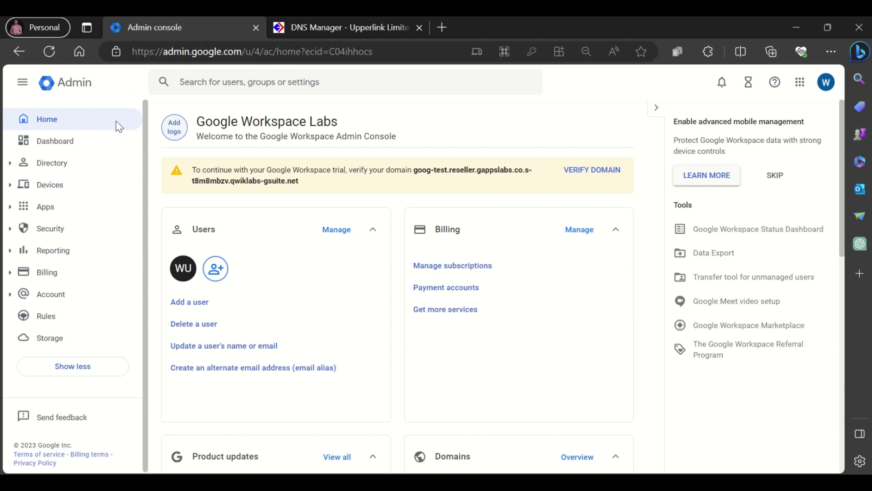
left_click(10, 300)
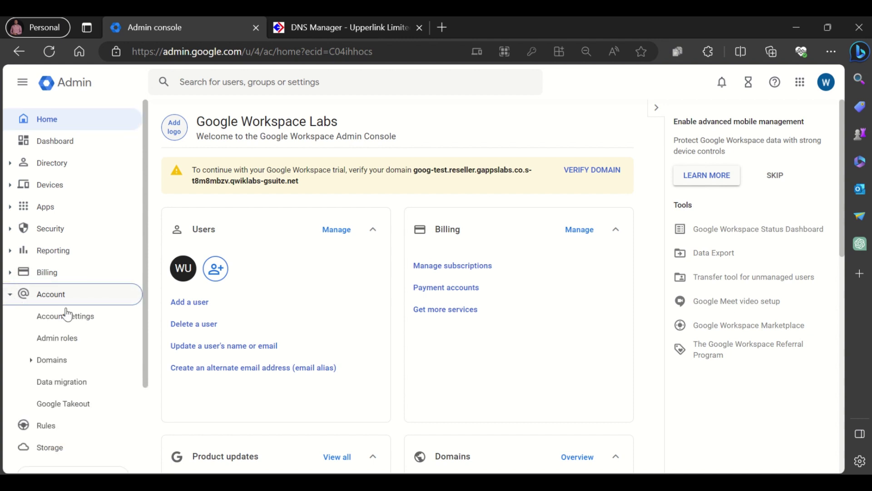
left_click(31, 364)
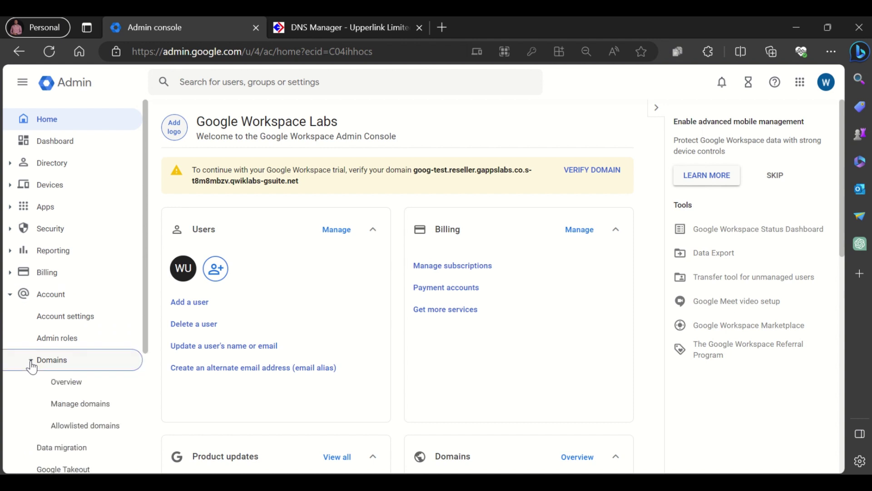
left_click(76, 391)
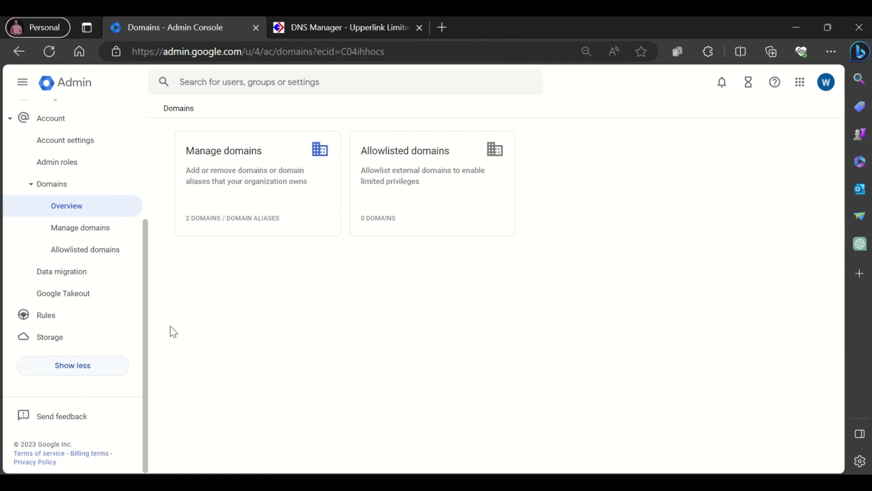
left_click(237, 198)
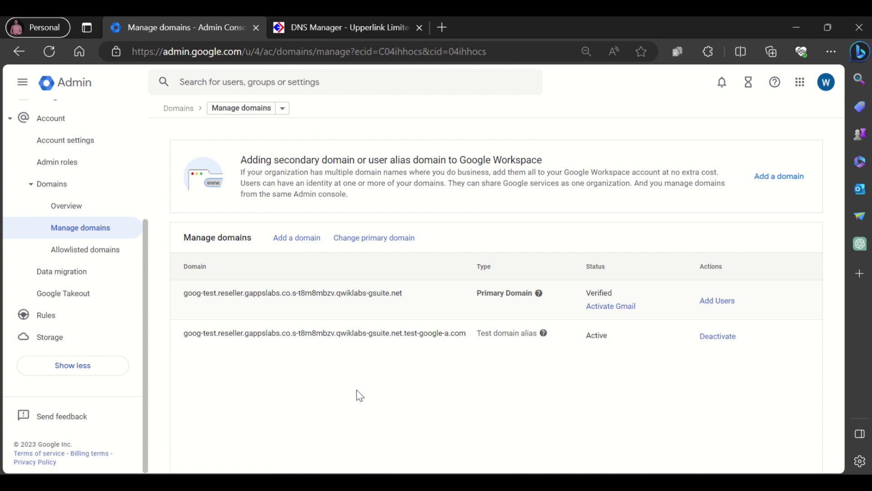
Step: Start adding a domain and paste tiandranaturalle.com.ng, copied from DNS Manager, as the domain name
left_click(281, 239)
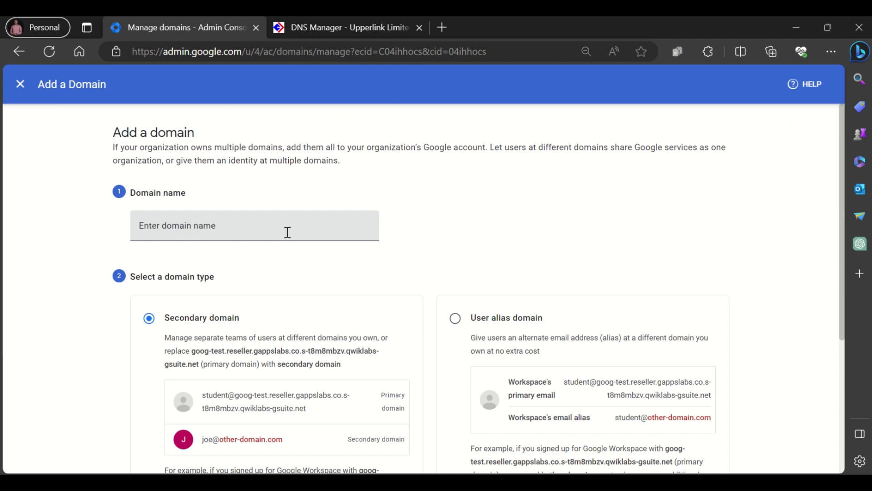
left_click(316, 37)
scroll(273, 150, "up", 2)
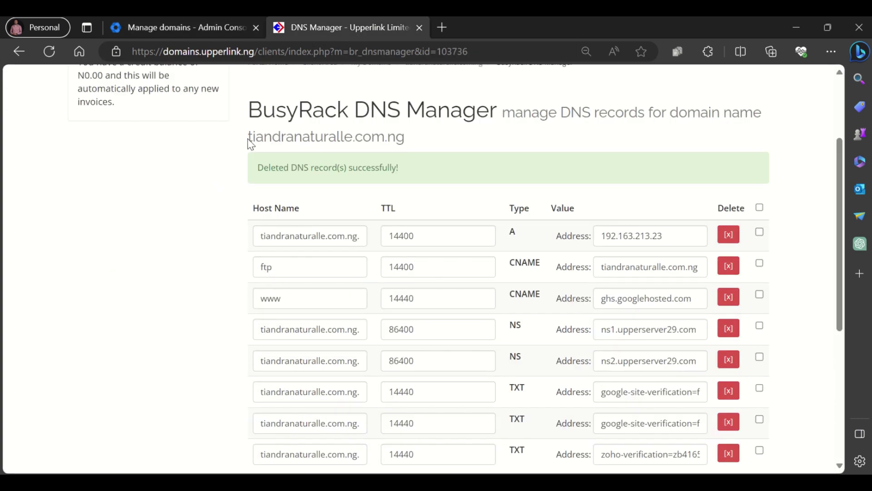
left_click_drag(248, 139, 407, 138)
key("ctrl+c")
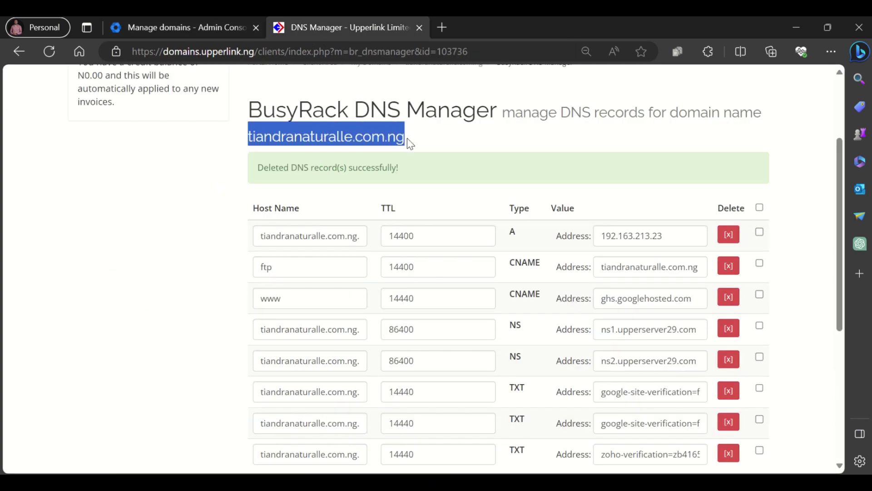
left_click(189, 38)
left_click(196, 231)
key("ctrl+v")
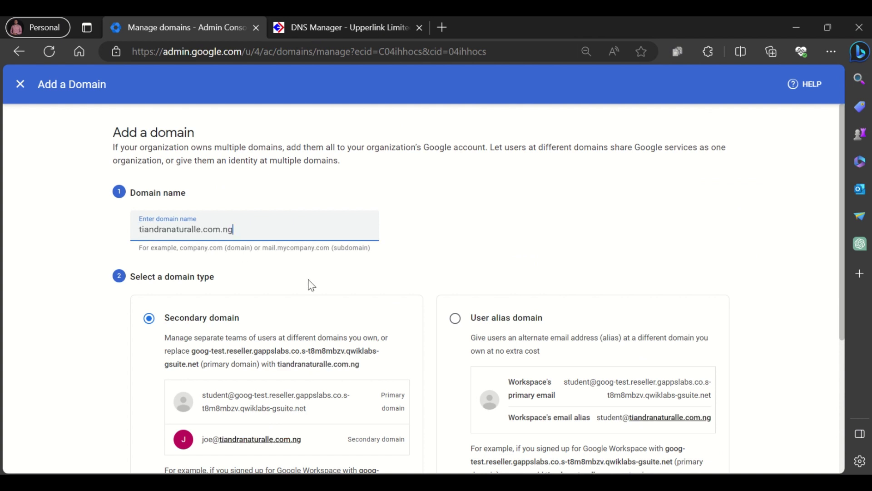
left_click(315, 283)
Step: Leave the domain type set to Secondary domain after briefly trying User alias domain
scroll(320, 282, "down", 1)
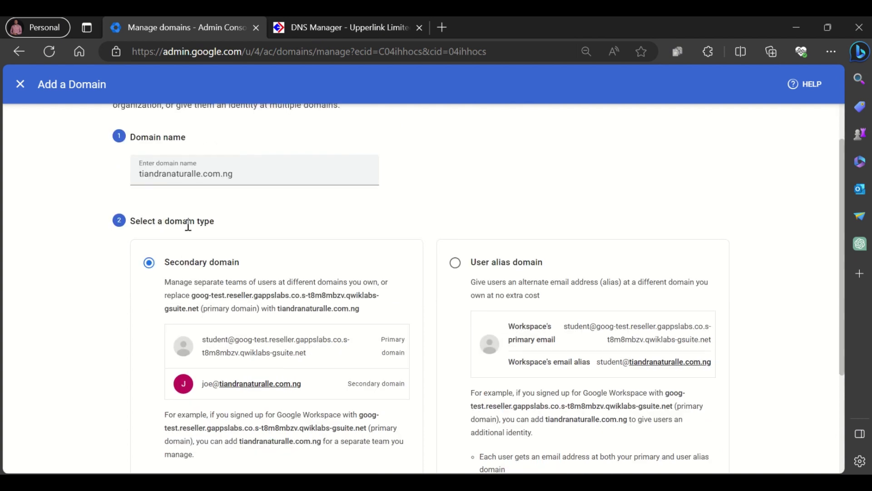
scroll(188, 226, "down", 1)
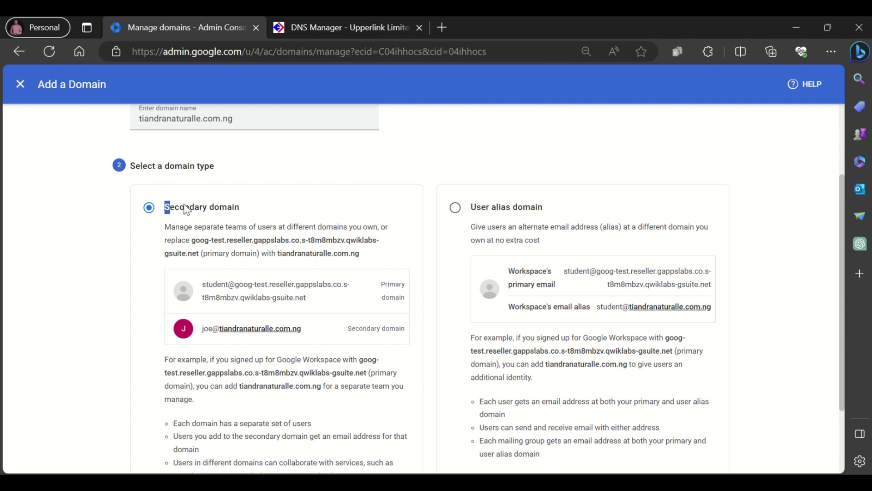
left_click_drag(164, 207, 239, 206)
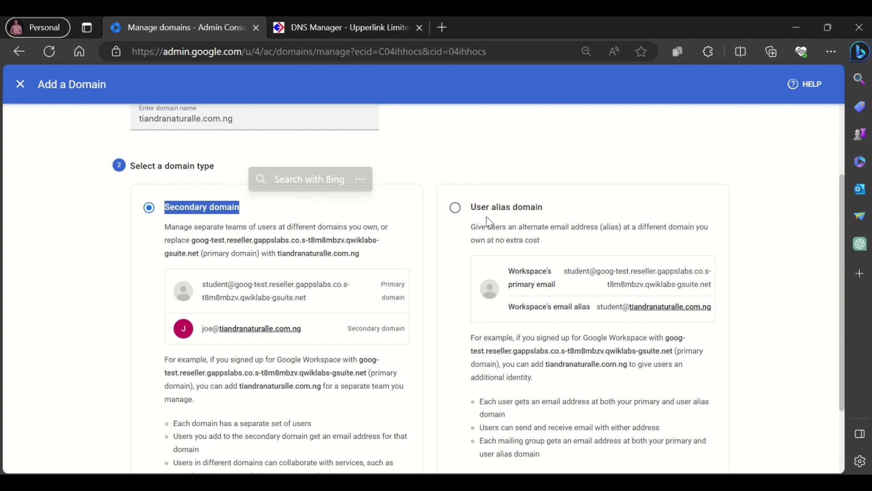
left_click(476, 207)
left_click_drag(476, 208, 531, 208)
scroll(318, 204, "down", 1)
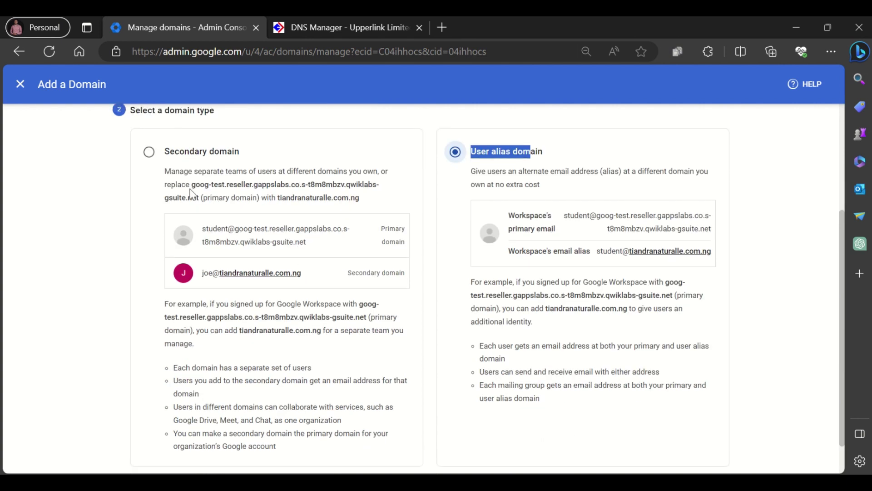
triple_click(197, 176)
left_click(363, 196)
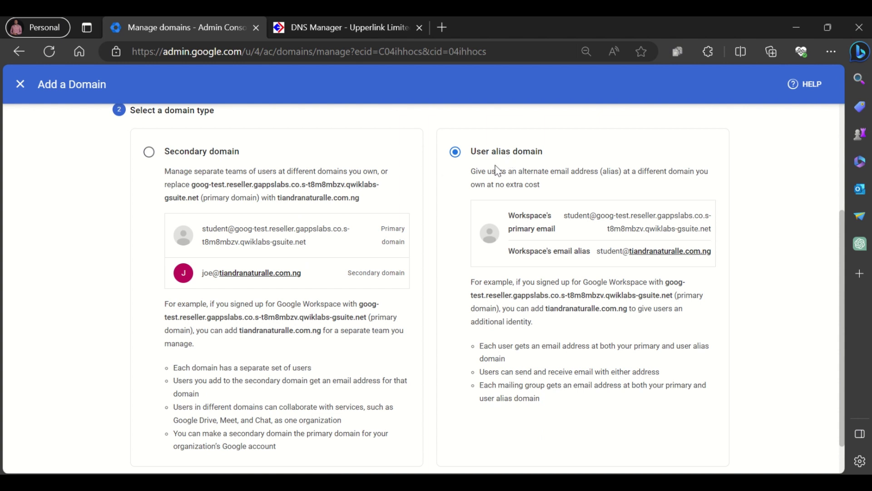
left_click(149, 152)
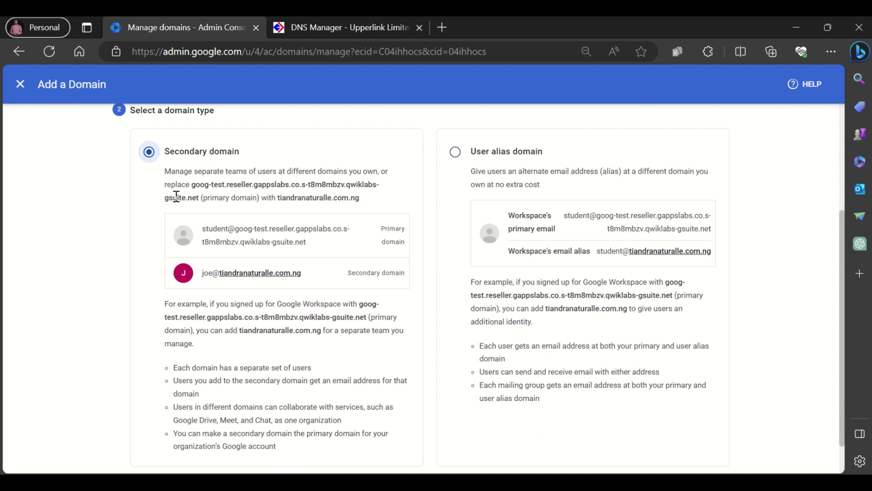
scroll(176, 196, "down", 1)
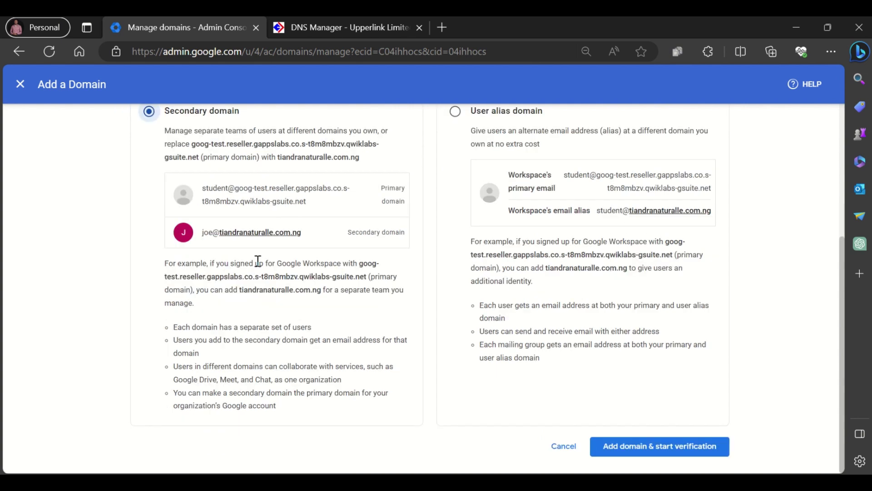
Step: Add the domain, begin verification, and keep Create a TXT record as the verification method
left_click(642, 449)
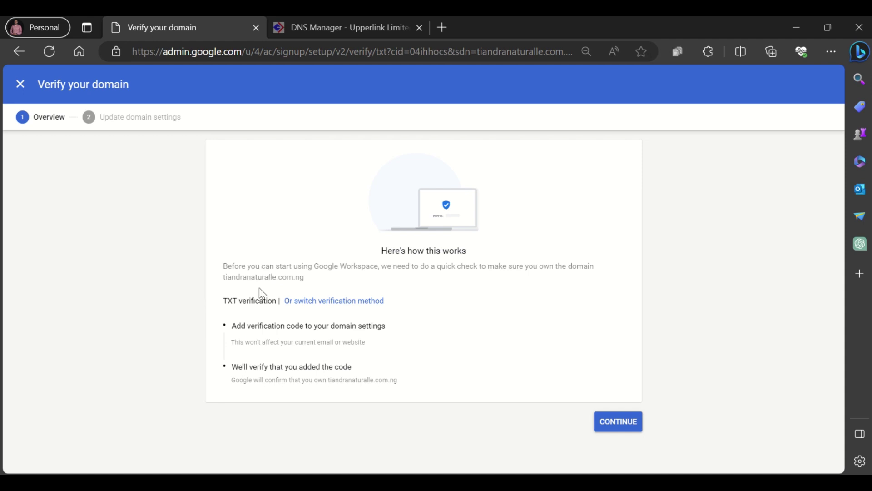
left_click_drag(222, 302, 272, 302)
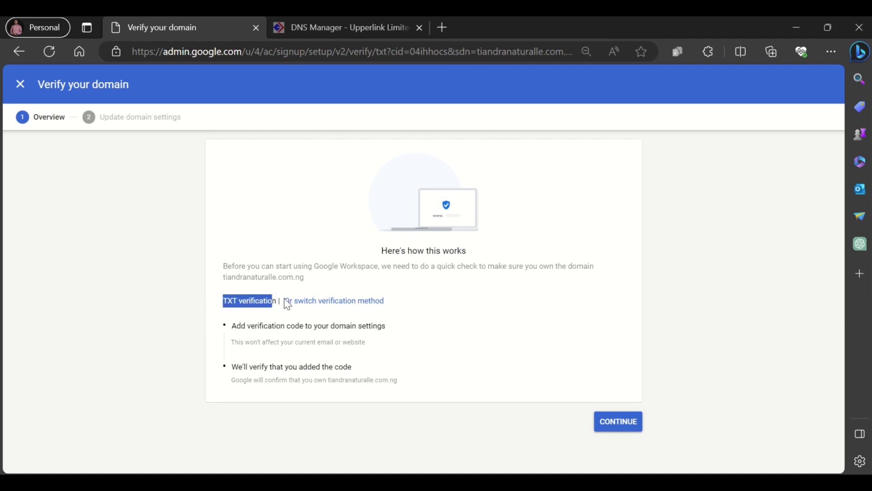
left_click(320, 301)
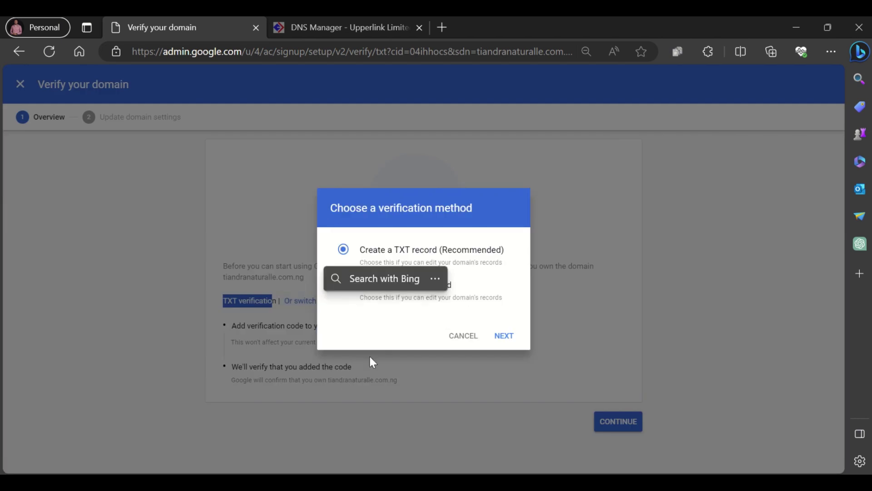
left_click(369, 355)
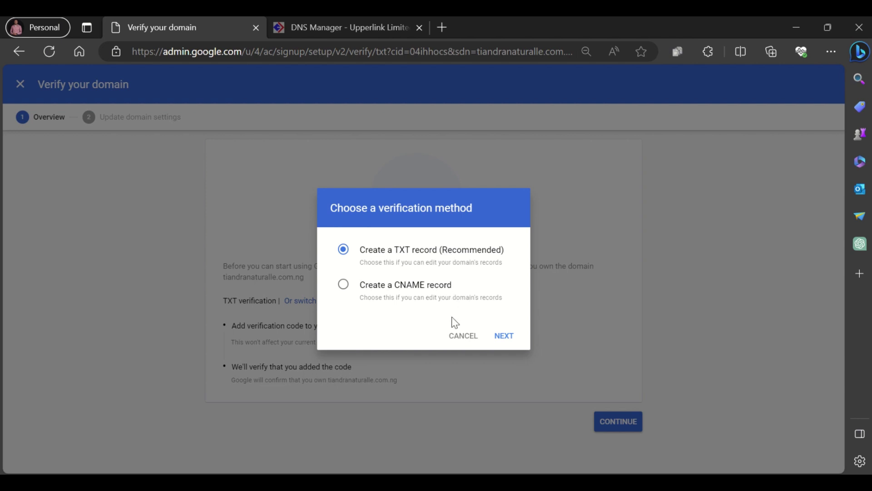
left_click(468, 345)
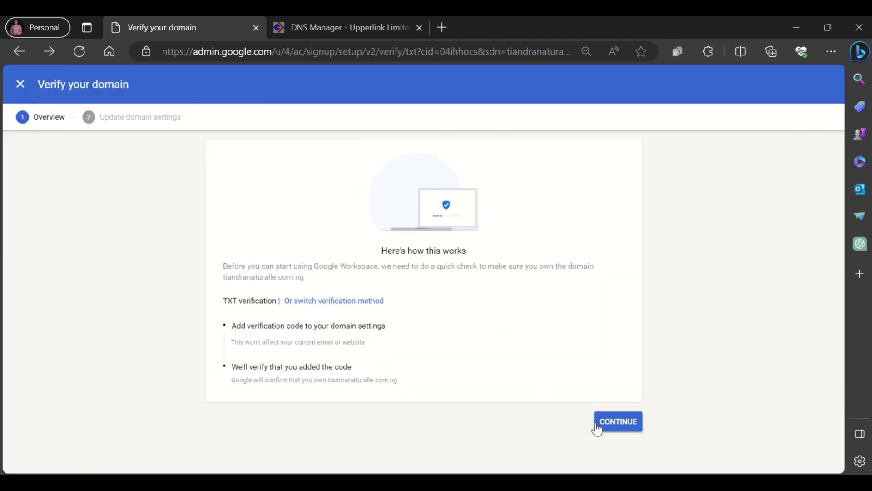
Step: Copy the TXT verification code and read the DNS record instructions
left_click(618, 421)
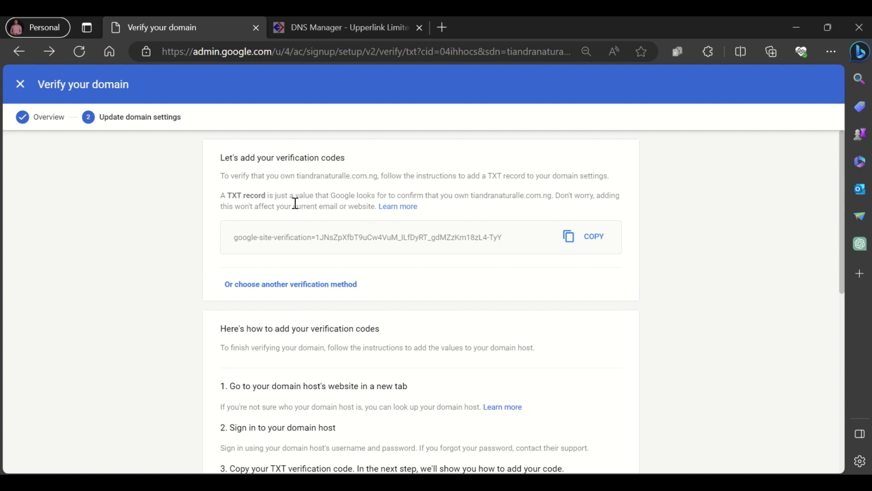
left_click(571, 239)
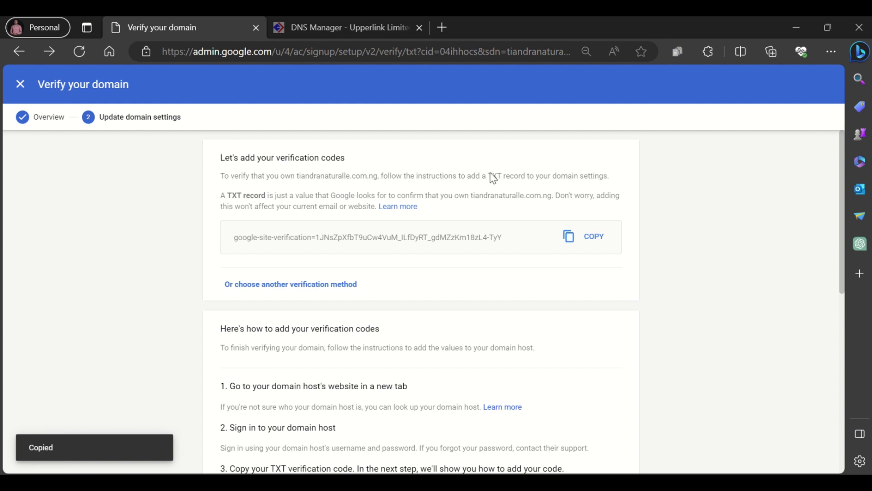
scroll(385, 299, "down", 1)
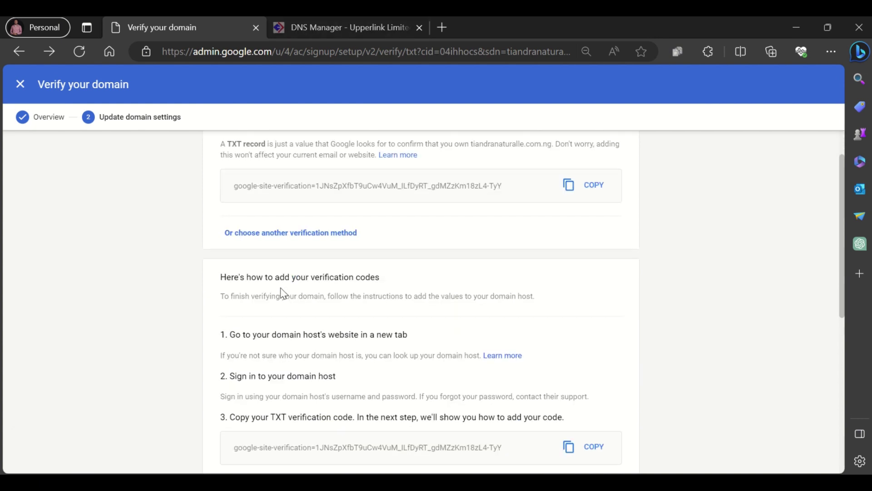
scroll(285, 279, "down", 1)
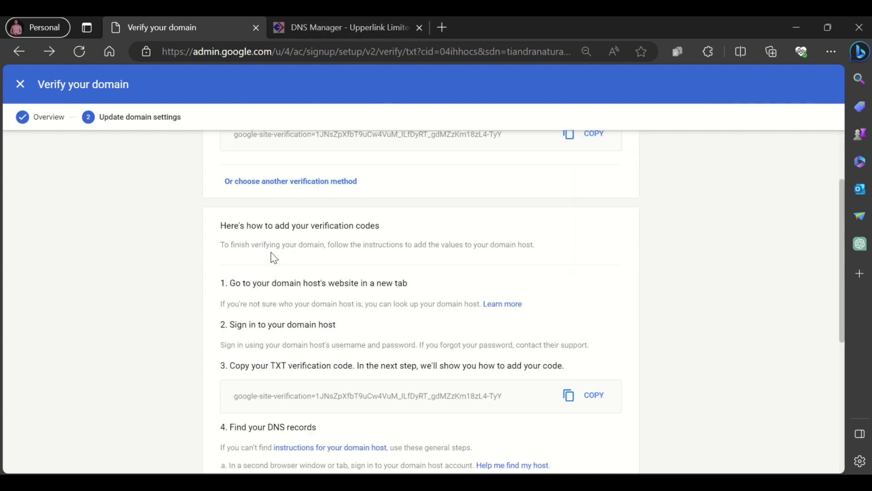
scroll(274, 260, "down", 3)
scroll(280, 264, "down", 3)
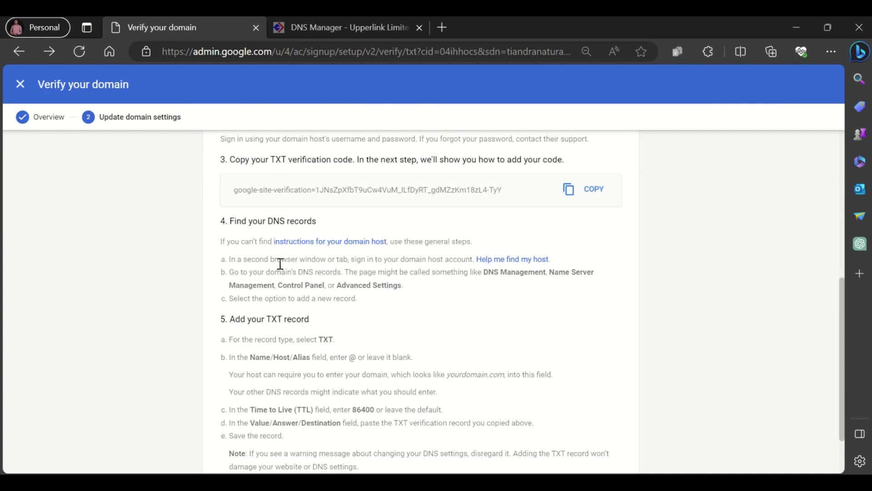
scroll(285, 261, "up", 3)
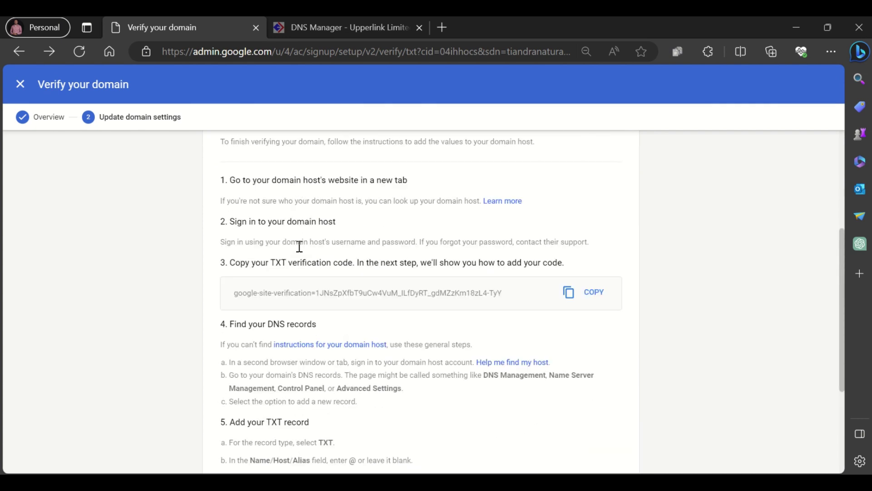
scroll(293, 247, "down", 2)
Step: Save a TXT record at host @ whose value is the pasted google-site-verification code
left_click(312, 26)
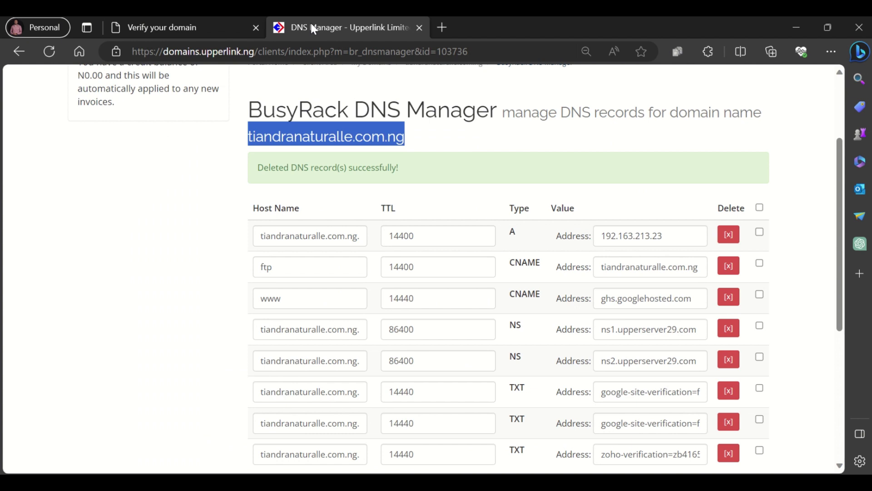
scroll(388, 247, "down", 5)
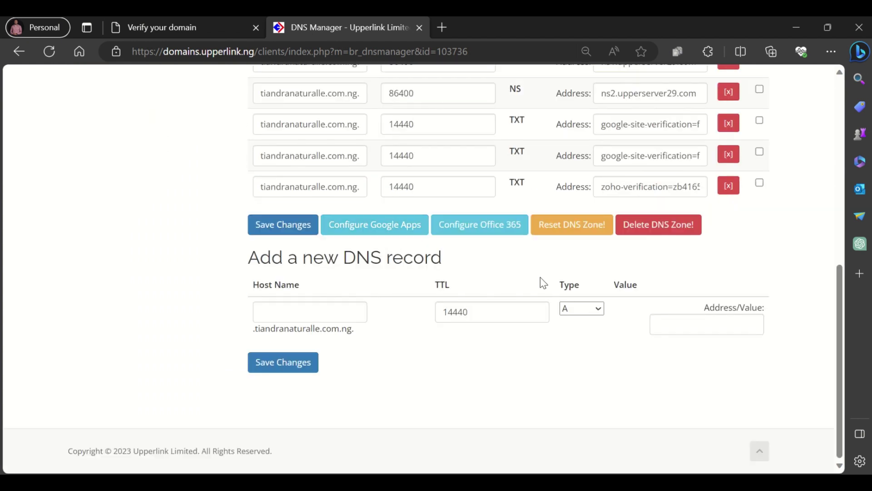
left_click(573, 307)
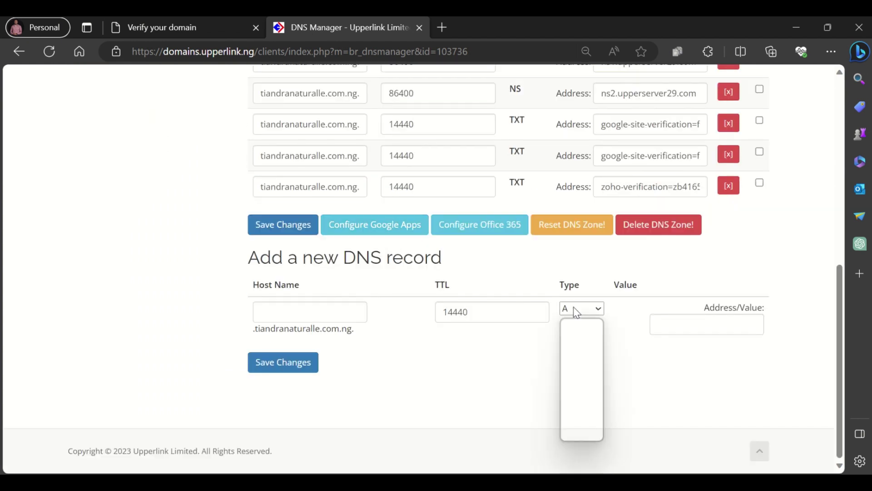
left_click(589, 409)
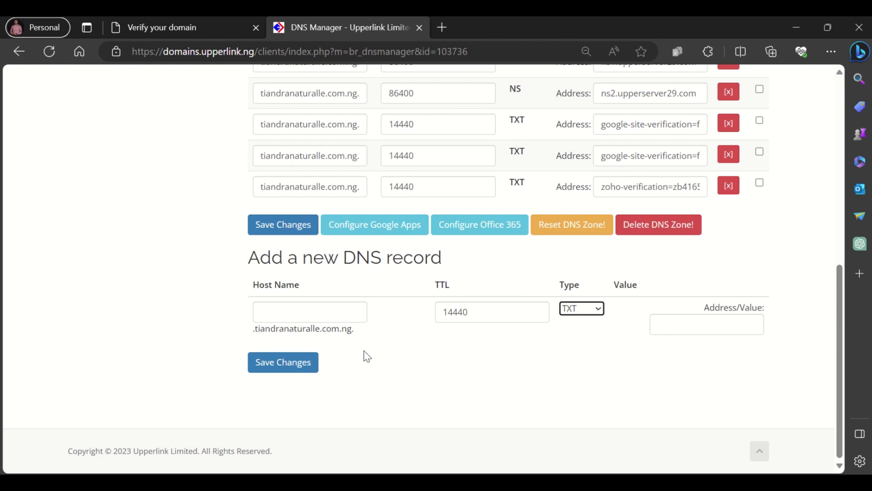
left_click(321, 313)
type("@")
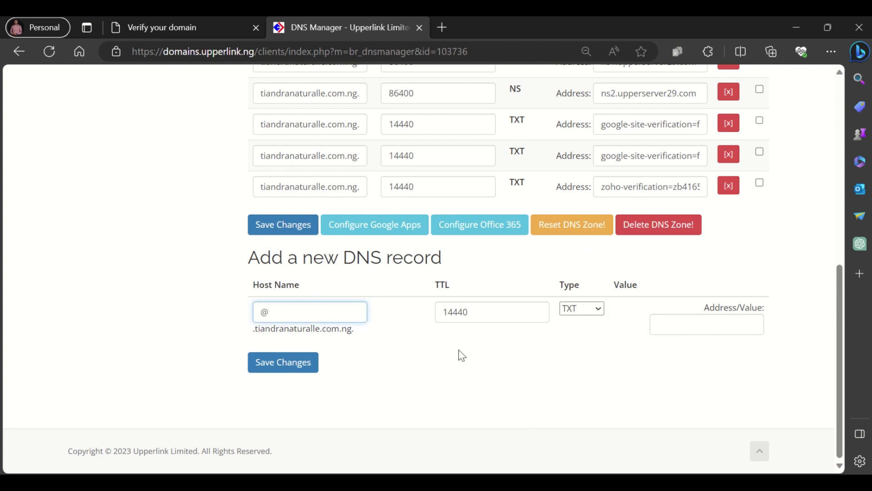
left_click(666, 321)
key("ctrl+v")
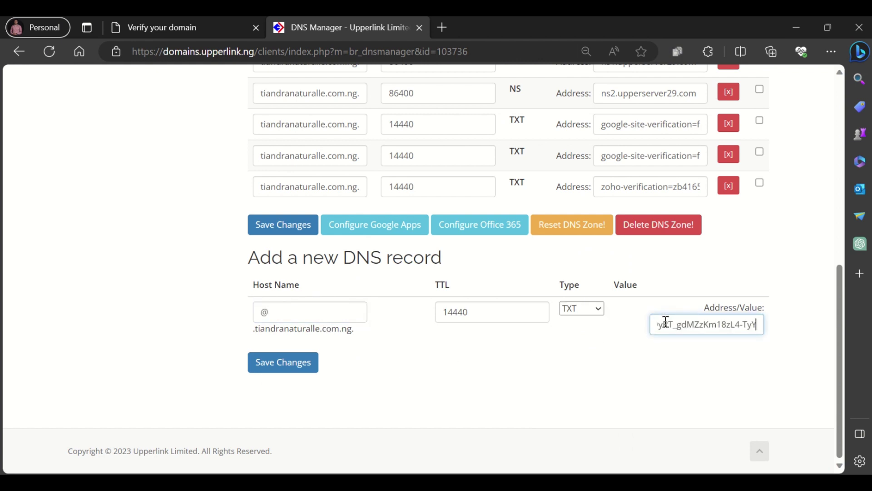
left_click(563, 359)
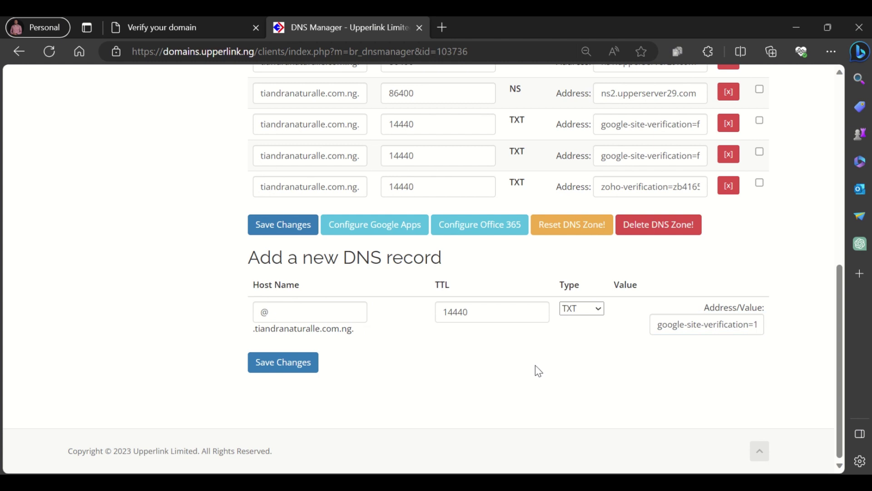
left_click(301, 367)
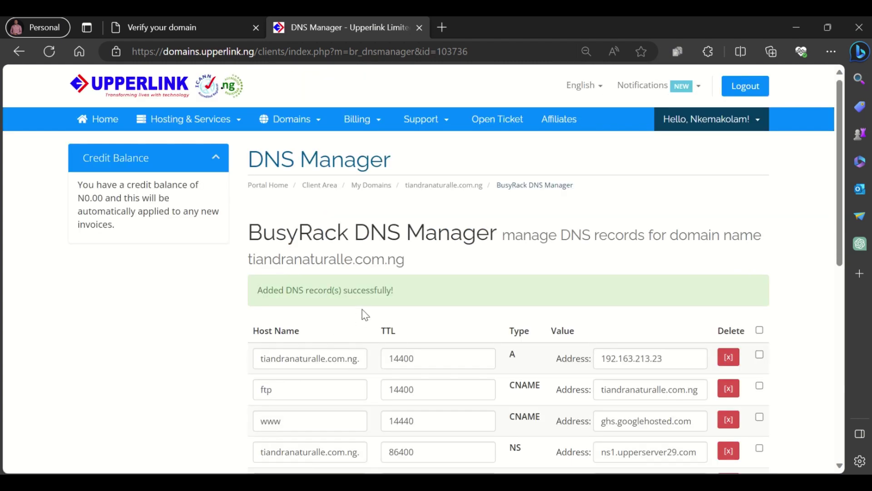
scroll(391, 346, "down", 5)
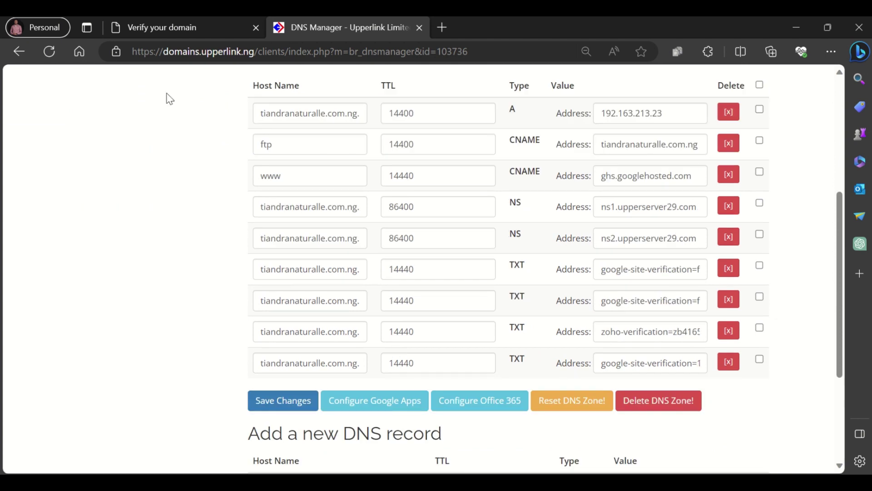
Step: Run VERIFY MY DOMAIN so Google checks the TXT record for tiandranaturalle.com.ng
left_click(147, 26)
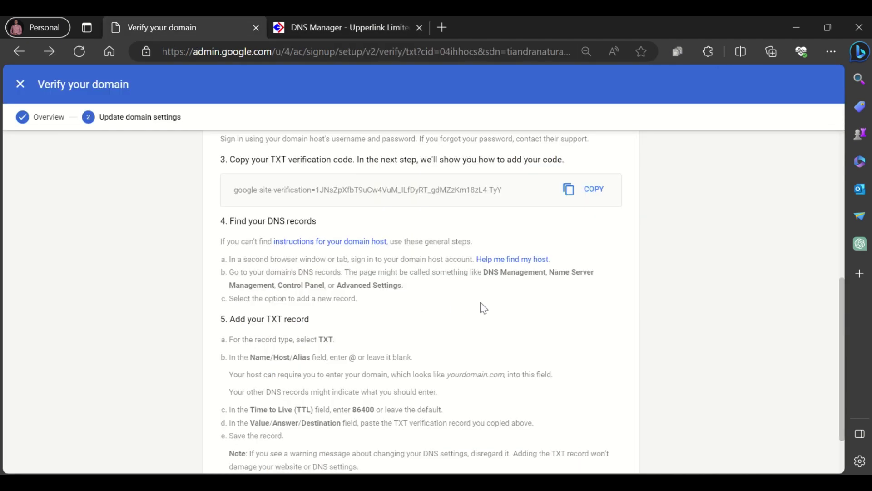
scroll(485, 309, "down", 2)
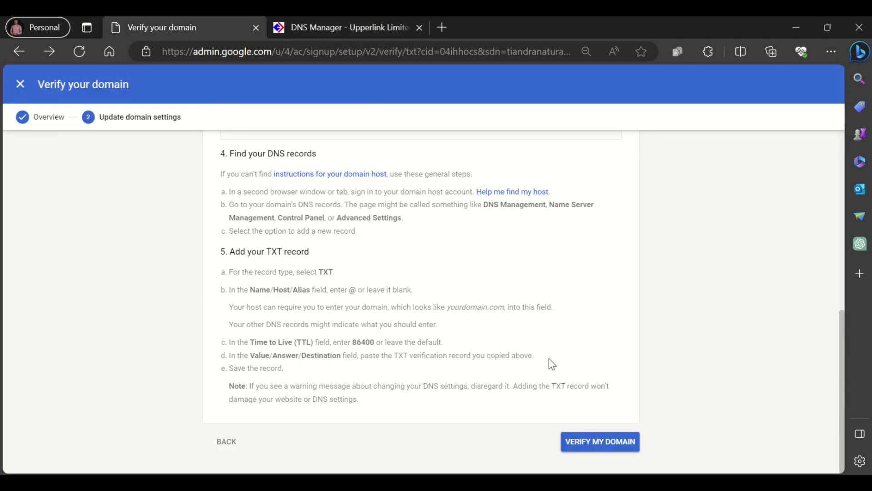
left_click(598, 445)
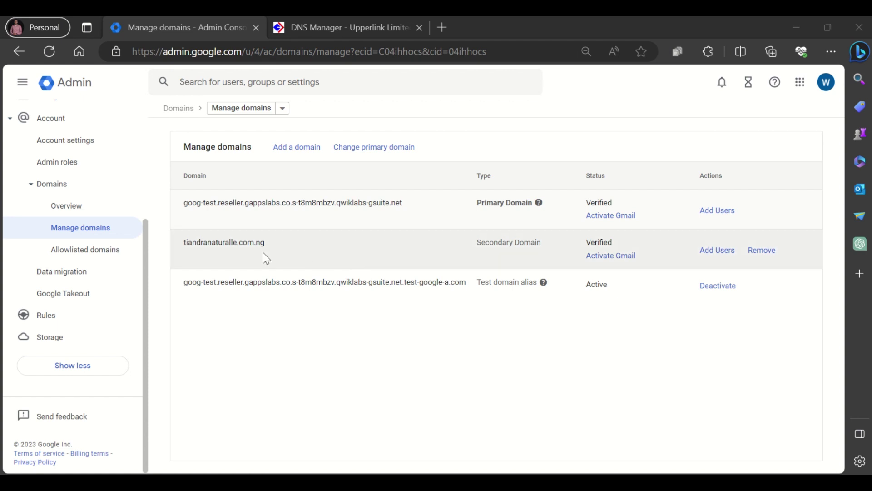
Step: Begin Activate Gmail for tiandranaturalle.com.ng with Set up MX record as the method
left_click_drag(184, 248, 259, 246)
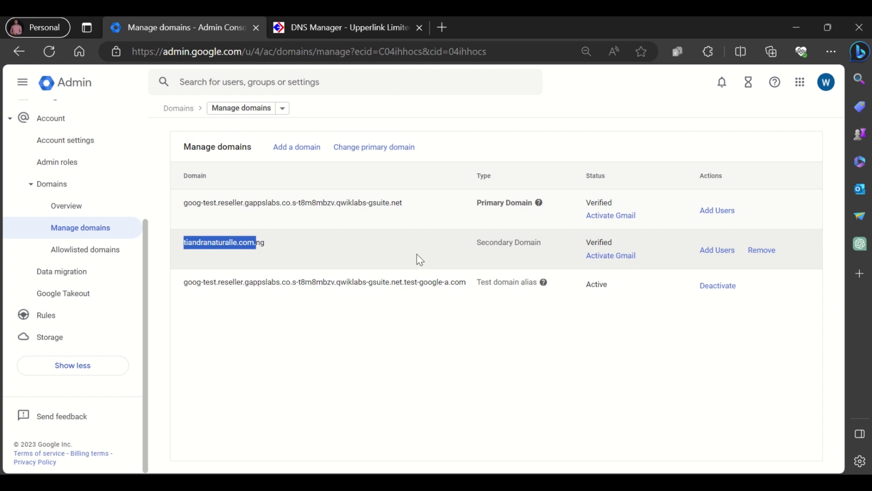
left_click_drag(476, 243, 541, 250)
left_click(543, 257)
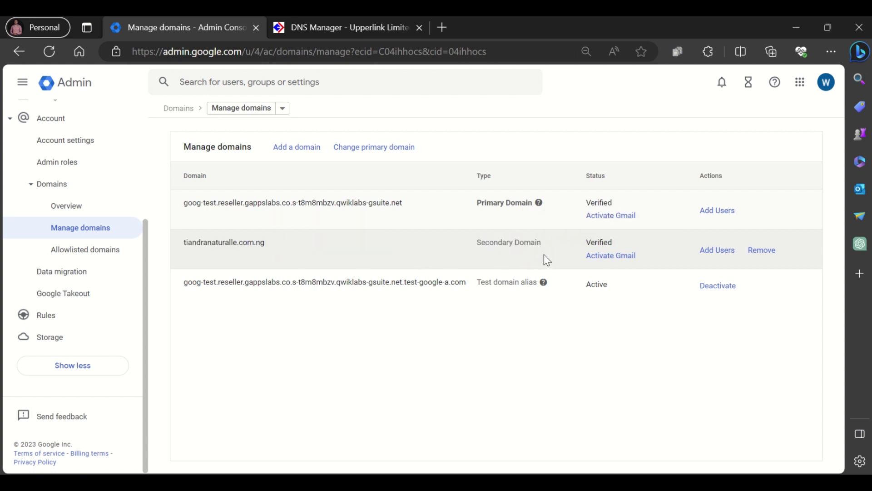
left_click(595, 257)
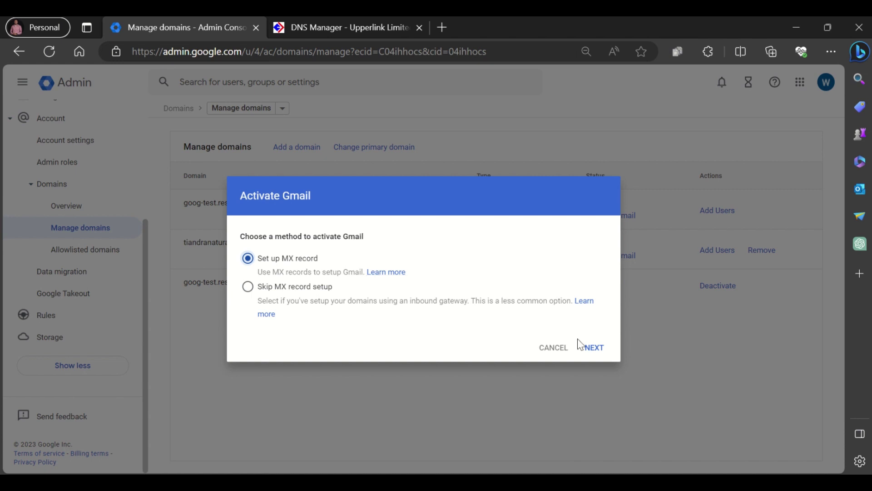
Step: Tick both Gmail readiness checkboxes and continue to the Route emails step
left_click(593, 347)
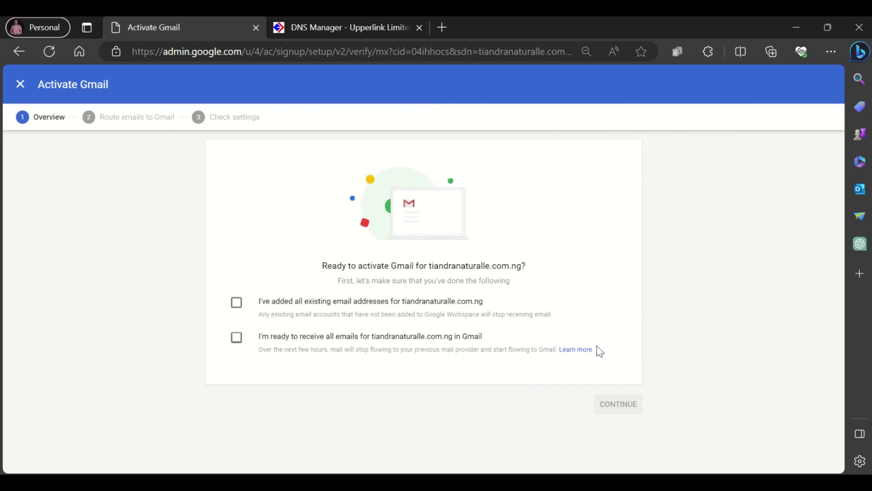
left_click_drag(332, 265, 384, 265)
left_click(236, 303)
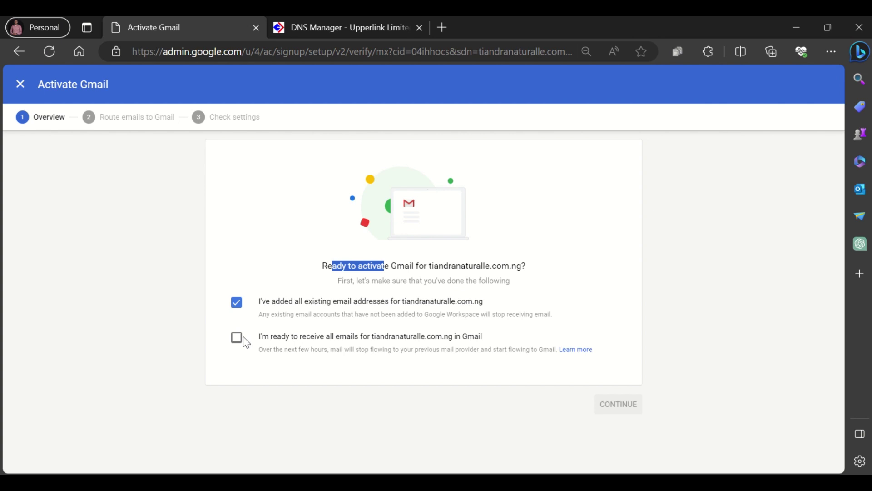
left_click(237, 337)
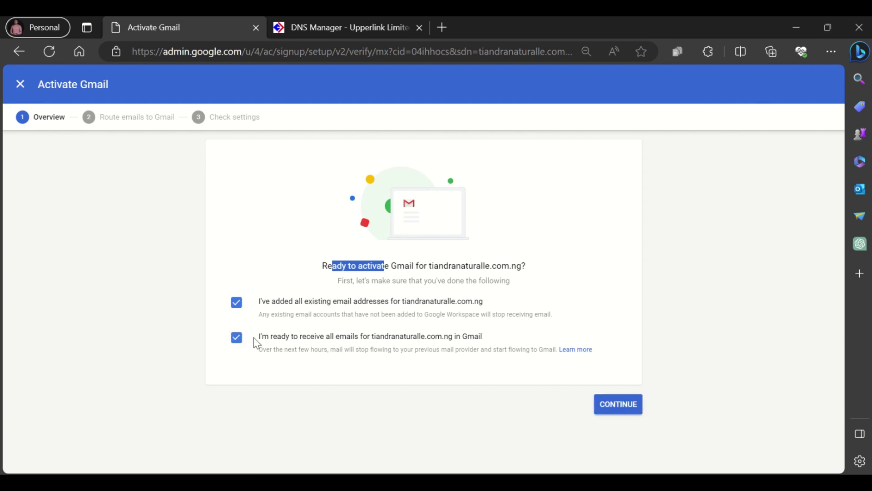
left_click(618, 404)
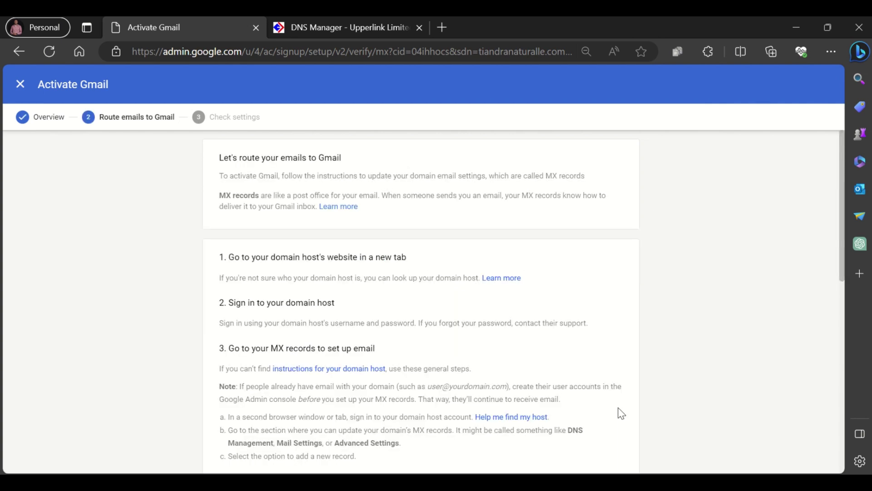
Step: Copy ALT1.ASPMX.L.GOOGLE.COM. from the MX server table
scroll(431, 345, "down", 3)
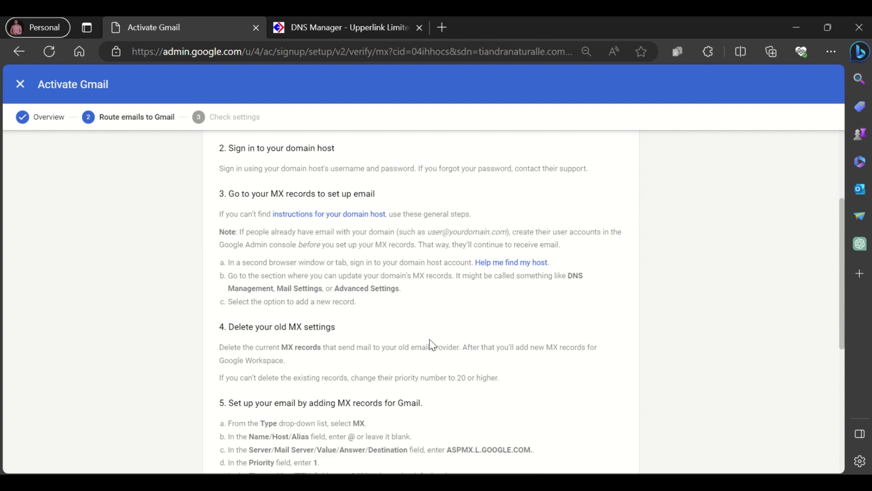
scroll(430, 341, "down", 6)
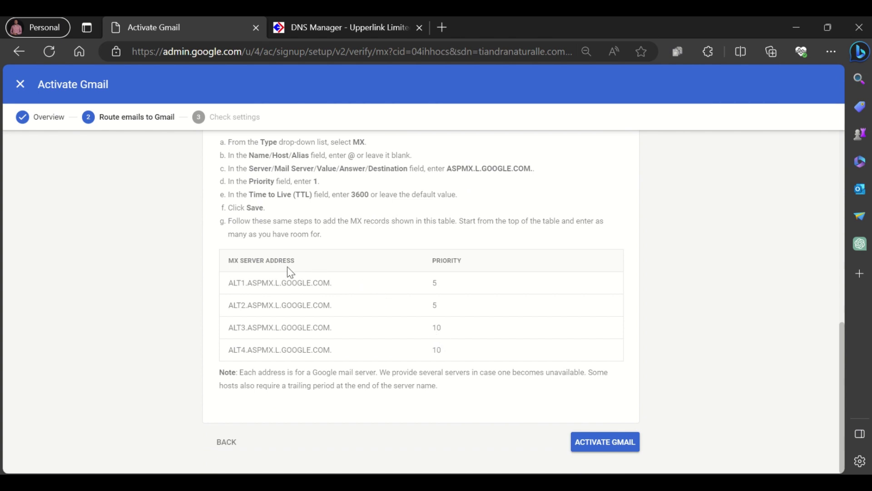
left_click_drag(266, 271, 312, 266)
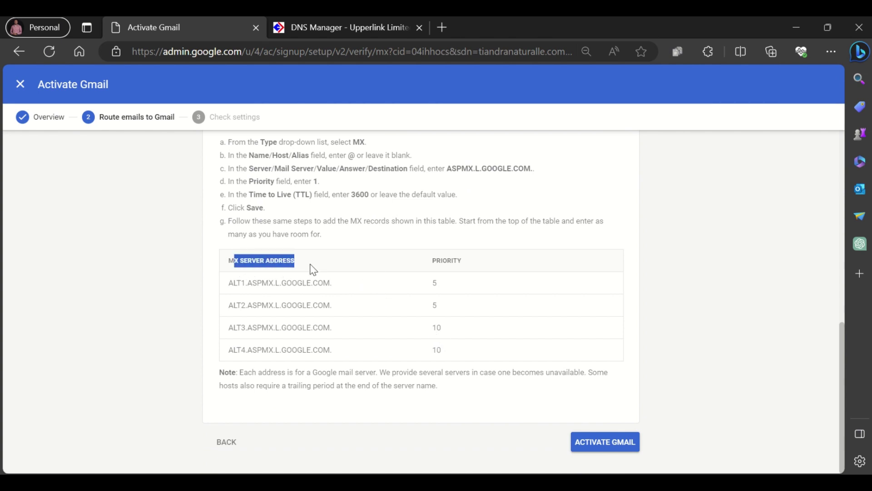
left_click_drag(432, 259, 454, 261)
left_click_drag(333, 284, 229, 285)
key("ctrl+c")
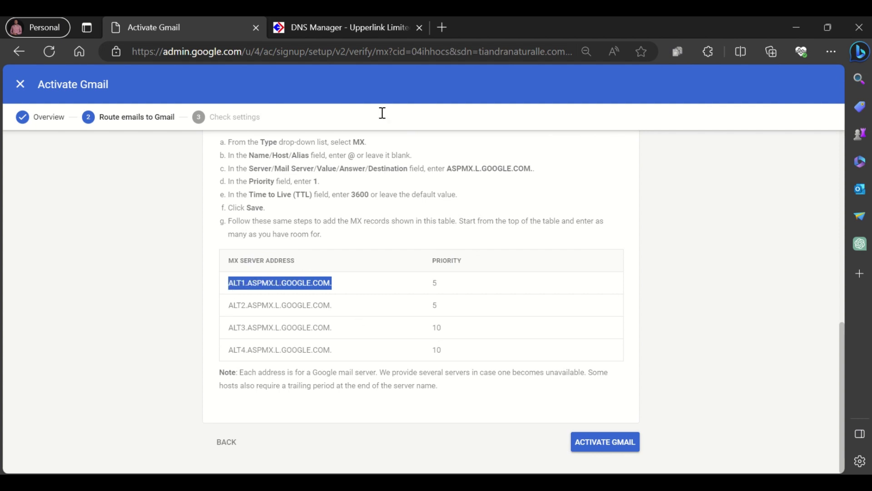
left_click(327, 30)
Step: Start a new MX record at host @ with value ALT1.ASPMX.L.GOOGLE.COM
scroll(539, 296, "down", 4)
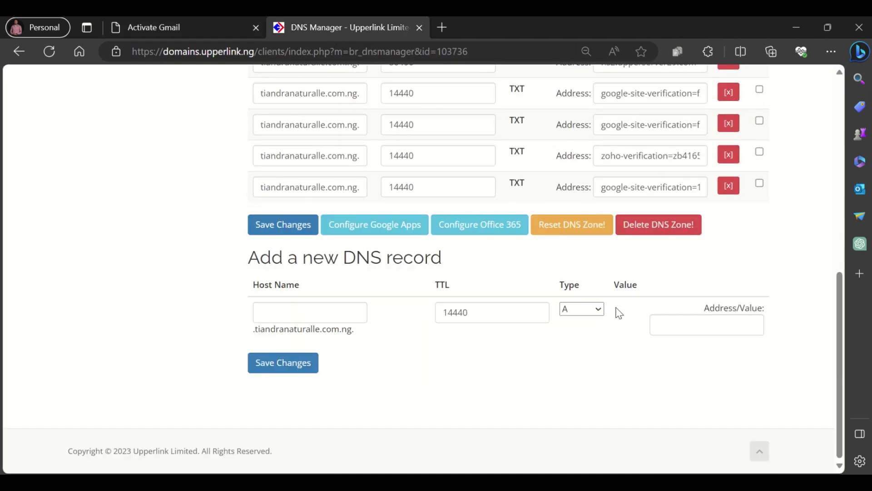
left_click(580, 309)
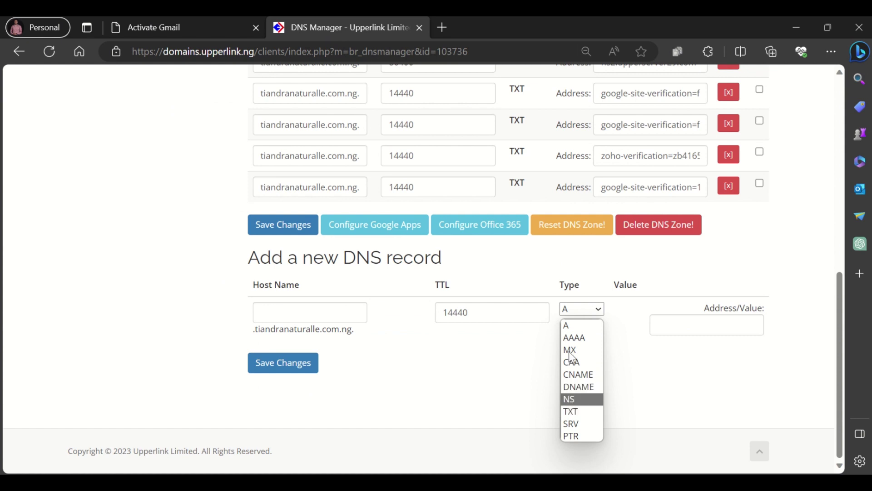
left_click(569, 349)
left_click(333, 312)
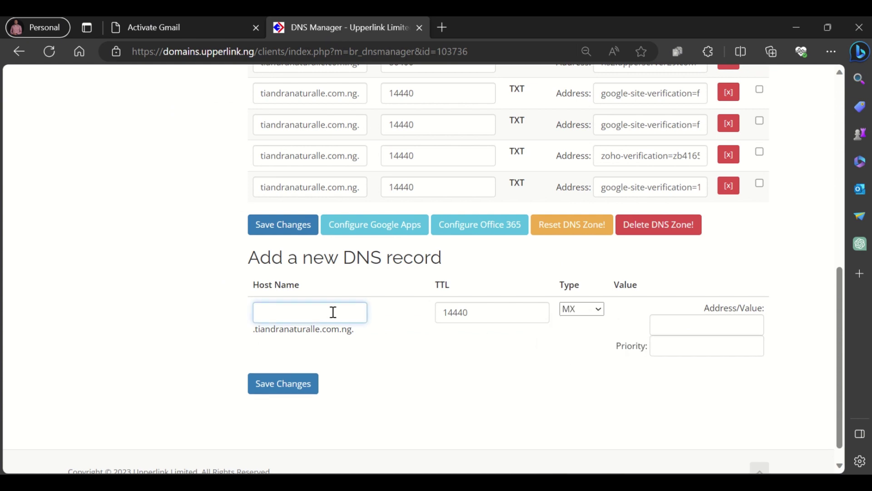
type("@")
left_click(683, 320)
key("ctrl+v")
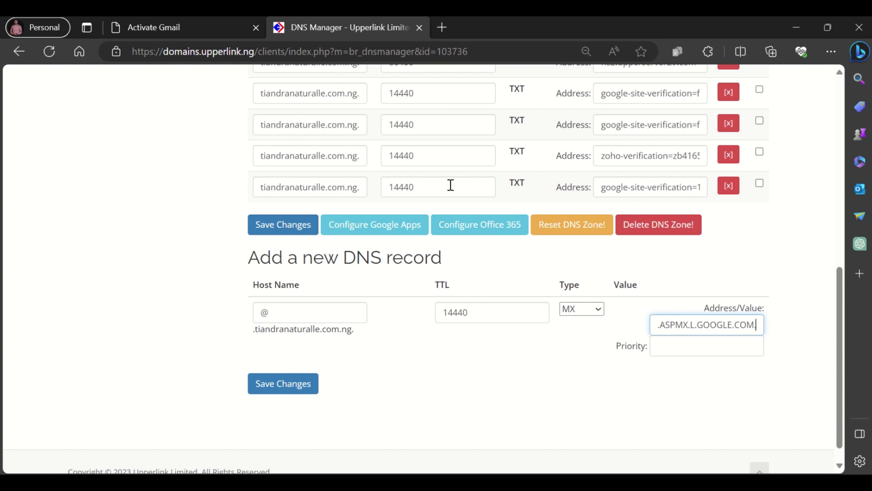
left_click(187, 30)
left_click(345, 30)
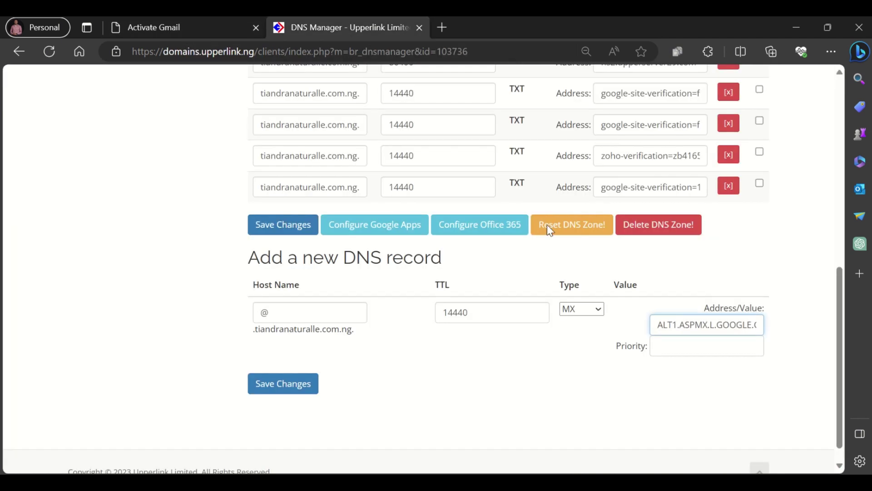
Step: Give the ALT1 MX record priority 5 and save it
left_click(693, 348)
type("6")
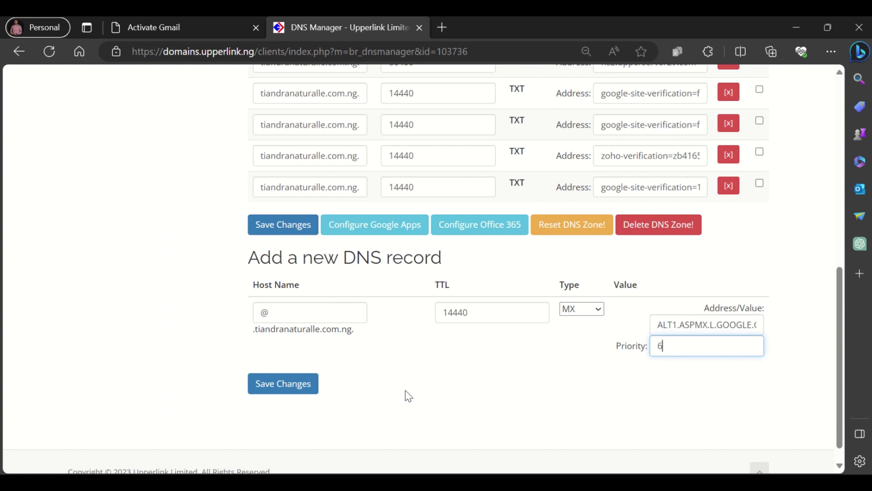
key("BackSpace")
type("5")
left_click(288, 386)
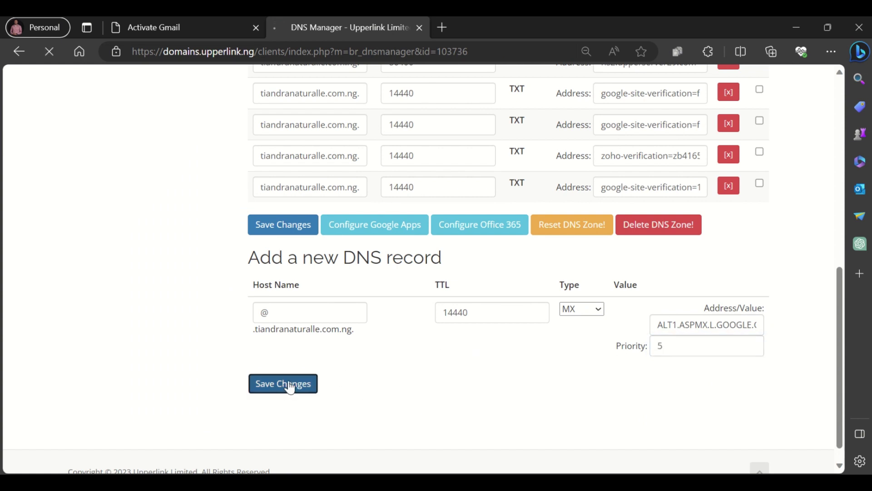
left_click(150, 28)
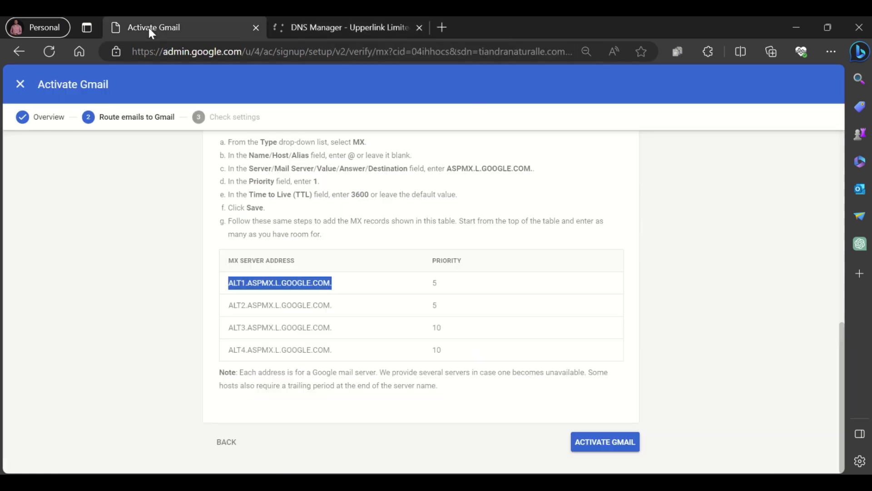
Step: Copy ALT2.ASPMX.L.GOOGLE.COM. from the Gmail MX server table
triple_click(324, 305)
key("ctrl+c")
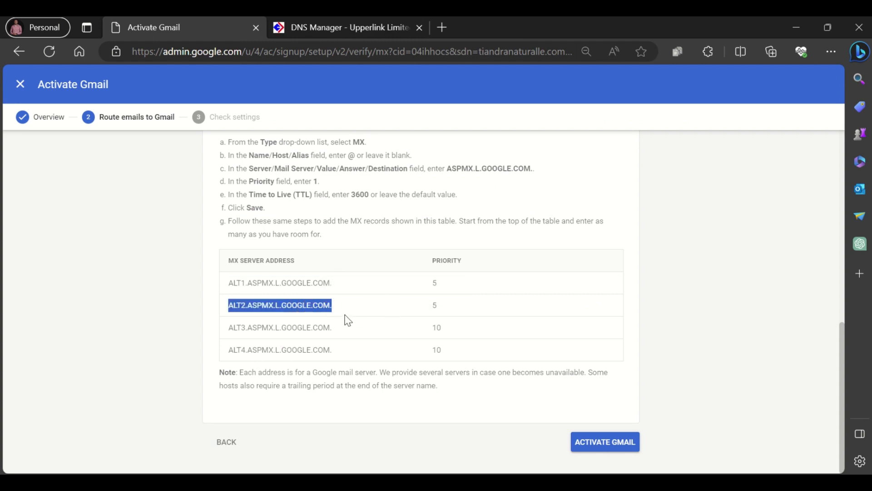
left_click(331, 284)
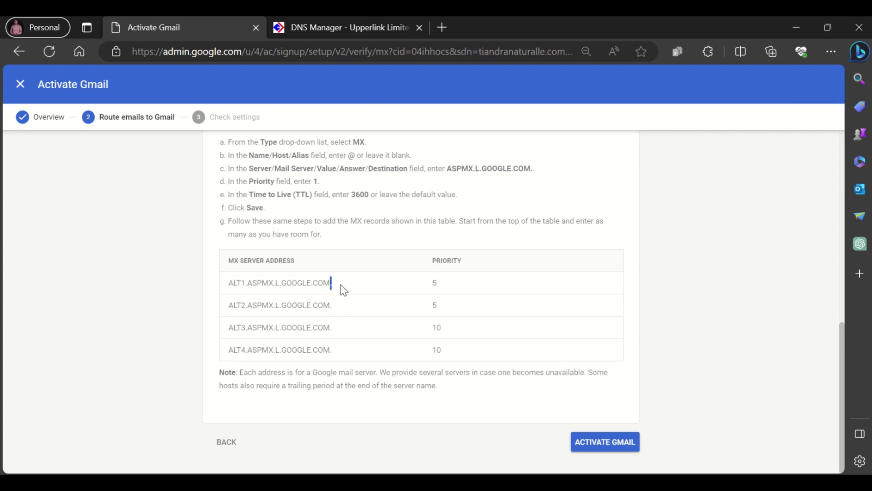
left_click_drag(344, 291, 327, 287)
left_click(327, 26)
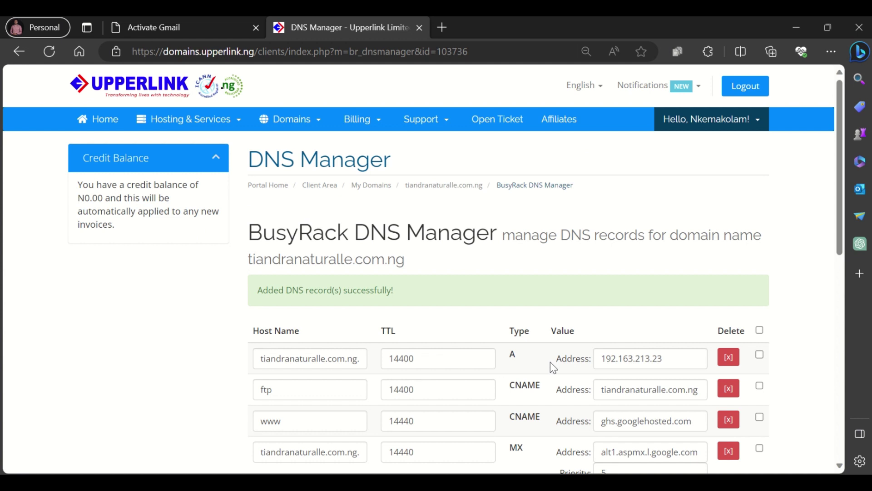
Step: Save an MX record at host @ for ALT2.ASPMX.L.GOOGLE.COM. with priority 5
scroll(549, 362, "down", 10)
left_click(581, 308)
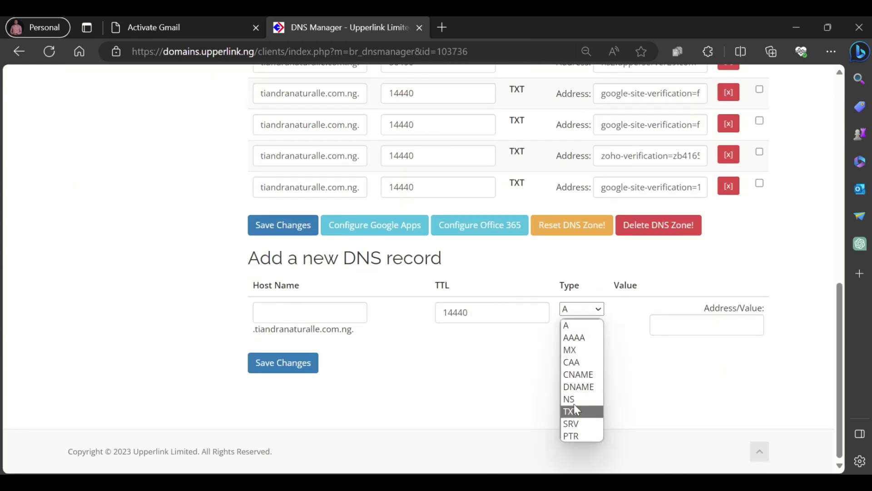
left_click(566, 350)
left_click(684, 326)
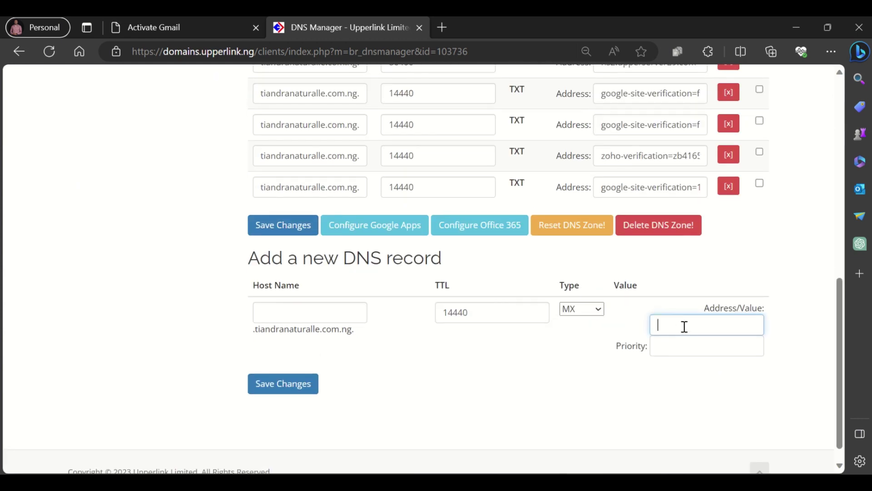
key("ctrl+v")
left_click(678, 345)
type("5")
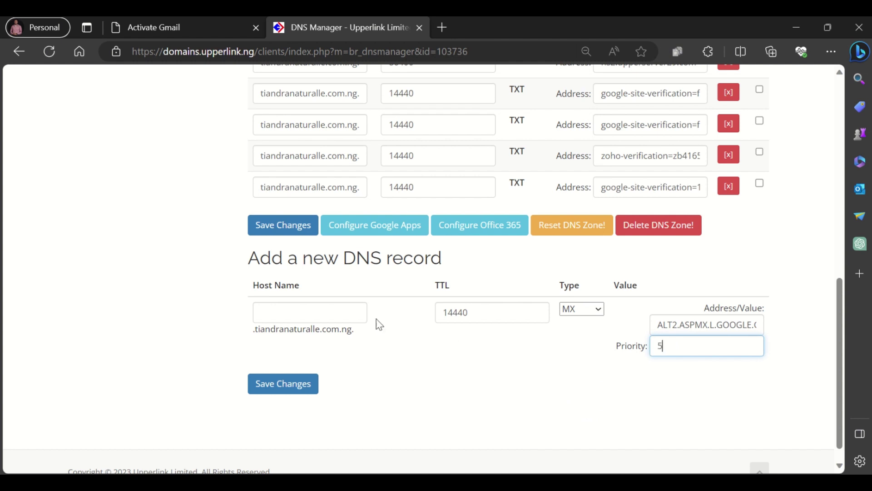
left_click(337, 313)
type("@")
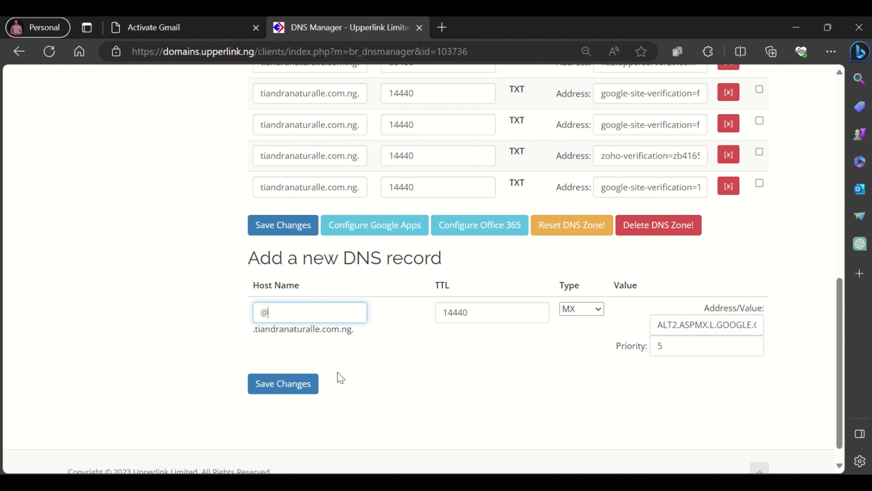
left_click(297, 386)
Step: Copy the ALT3.ASPMX.L.GOOGLE.COM server address from the Gmail setup MX table
left_click(149, 34)
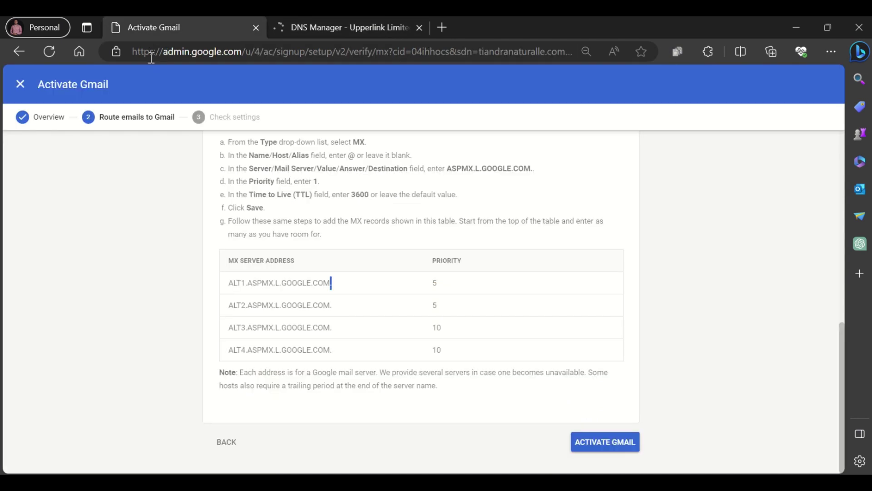
triple_click(336, 333)
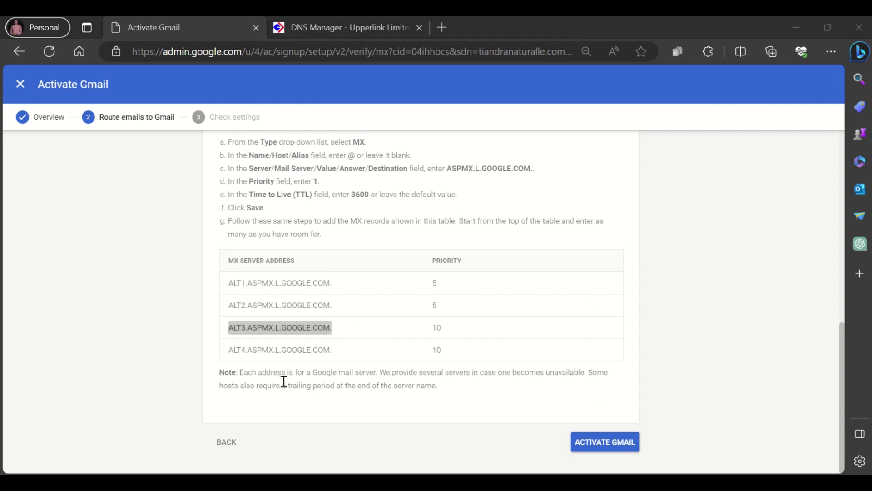
left_click(265, 335)
double_click(261, 327)
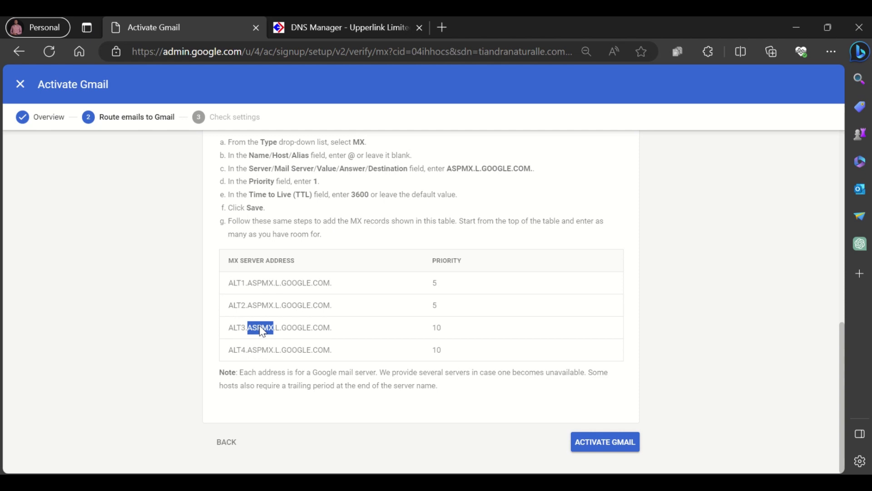
left_click_drag(332, 328, 225, 333)
key("ctrl+c")
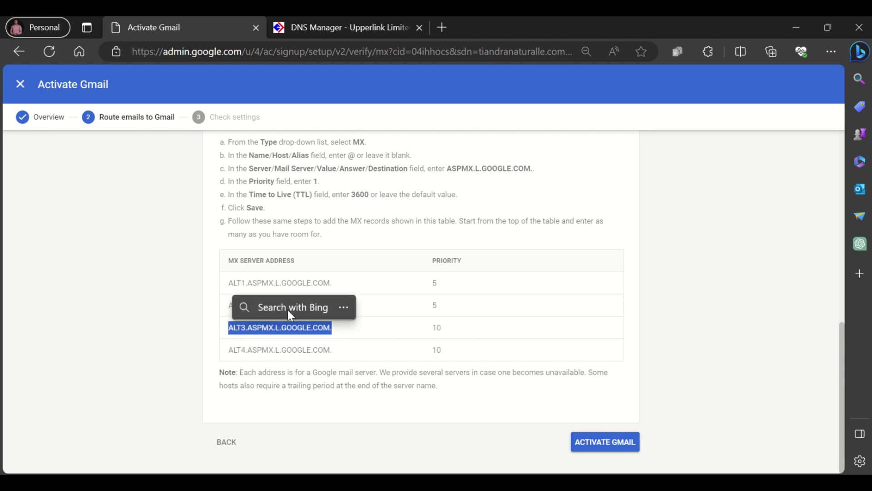
Step: Add and save an MX record for @ pointing to ALT3.ASPMX.L.GOOGLE.COM, priority 10
left_click(322, 37)
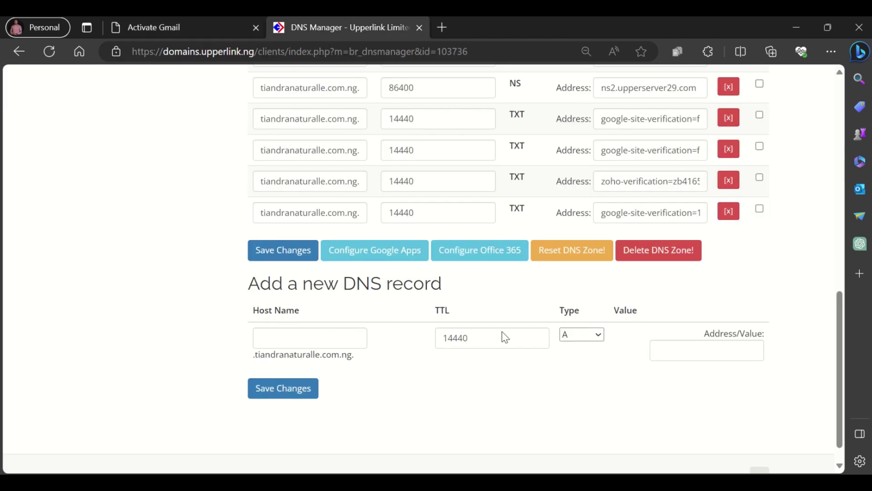
left_click(584, 339)
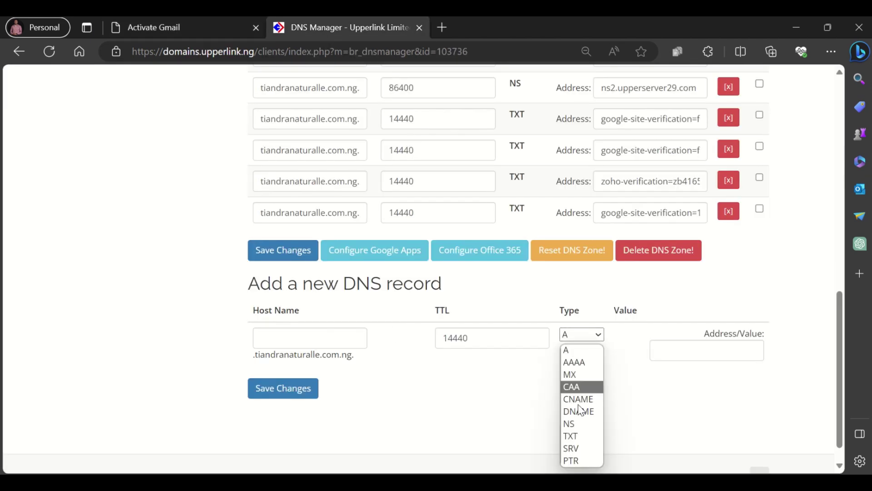
left_click(571, 377)
left_click(342, 342)
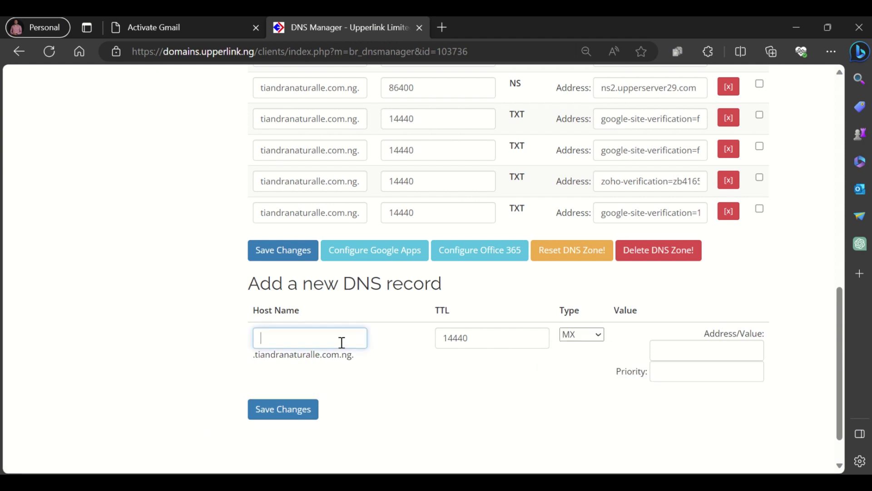
type("@")
left_click(677, 350)
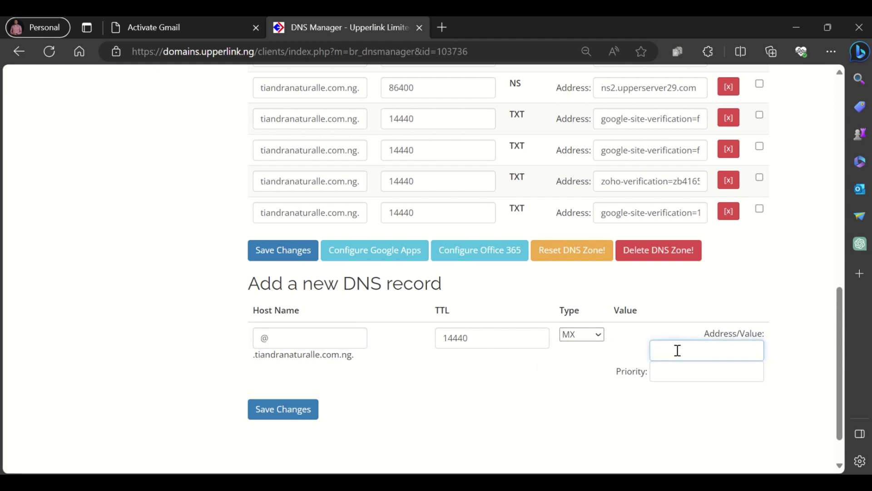
key("ctrl+v")
left_click(676, 374)
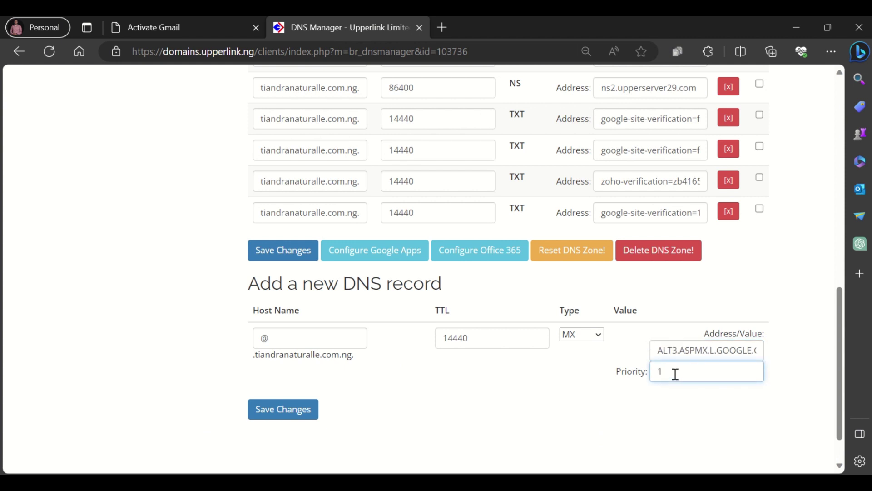
left_click(308, 411)
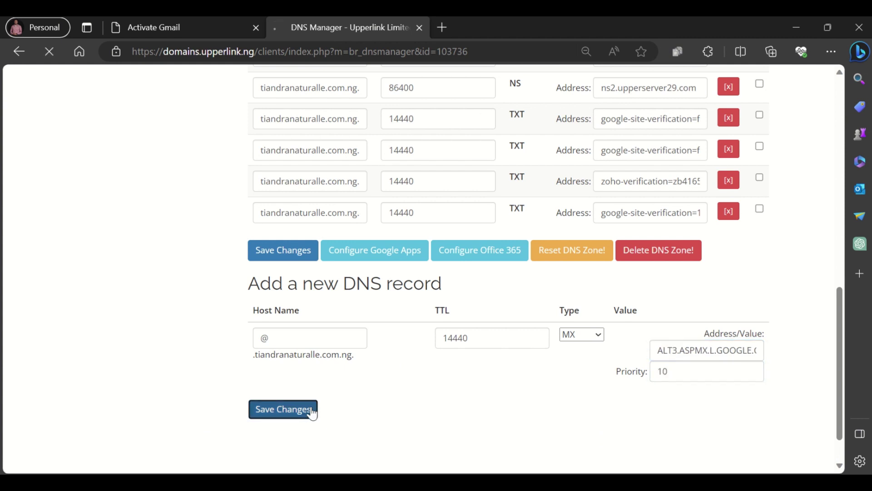
Step: Copy the ALT4.ASPMX.L.GOOGLE.COM server address from the Gmail setup MX table
left_click(163, 30)
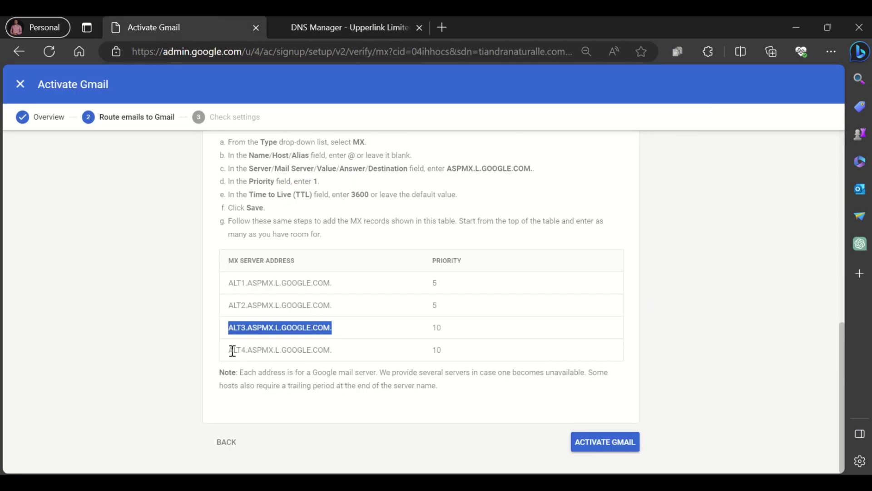
left_click_drag(231, 351, 335, 352)
key("ctrl+c")
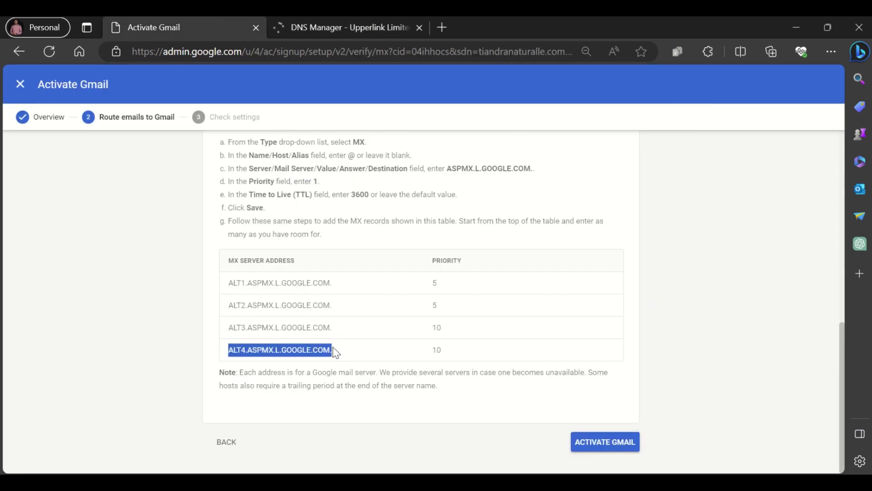
left_click(316, 28)
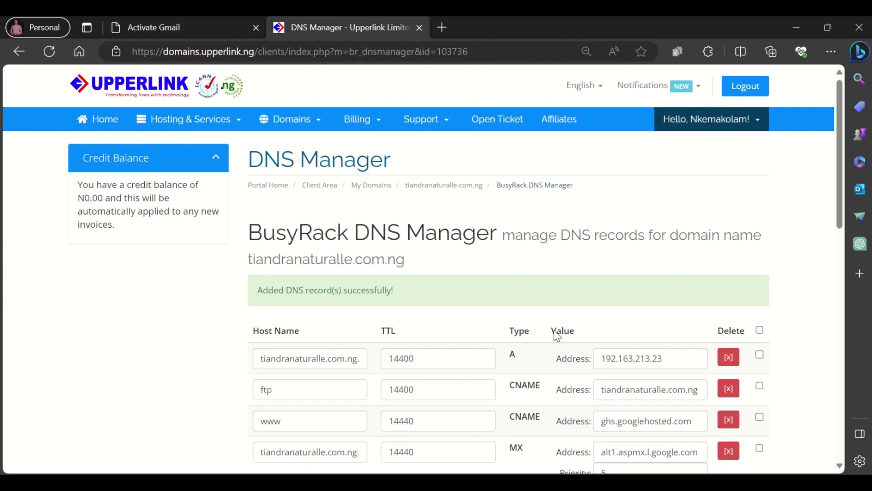
Step: Save a new MX record for @ pointing to ALT4.ASPMX.L.GOOGLE.COM with priority 10
scroll(558, 334, "down", 15)
left_click(574, 325)
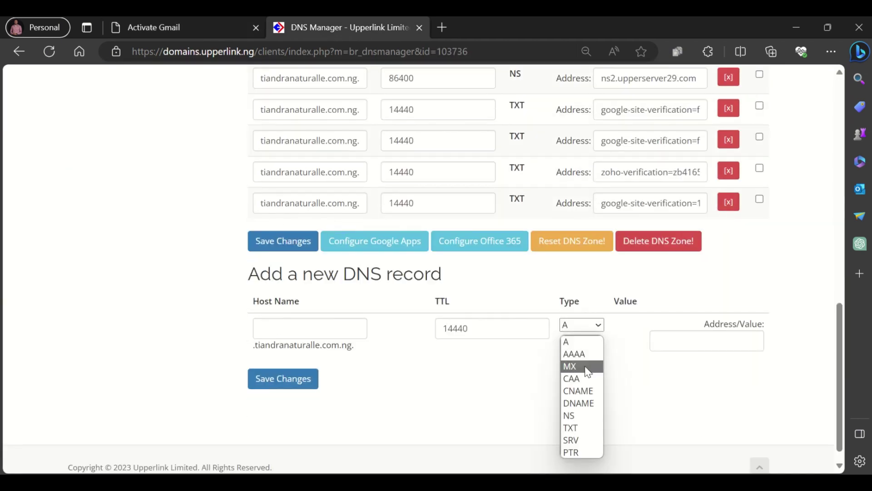
left_click(587, 372)
left_click(351, 327)
type("@")
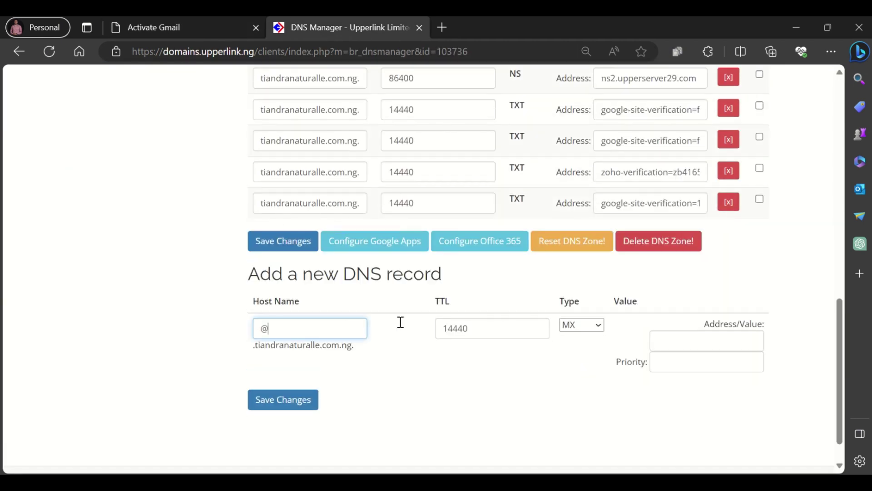
left_click(698, 336)
key("ctrl+v")
left_click(678, 359)
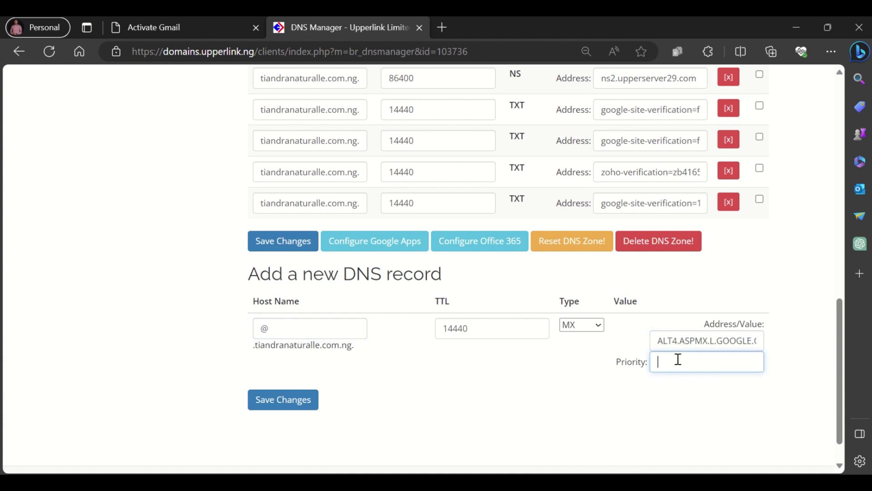
type("10")
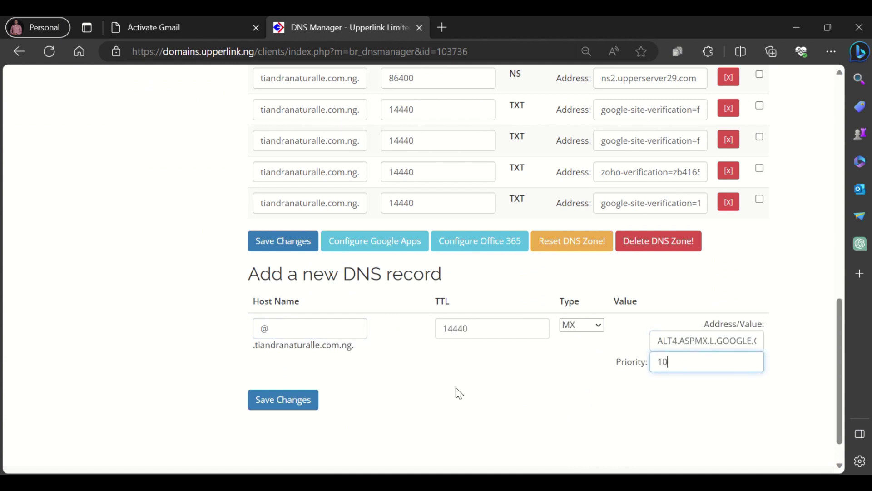
left_click(301, 400)
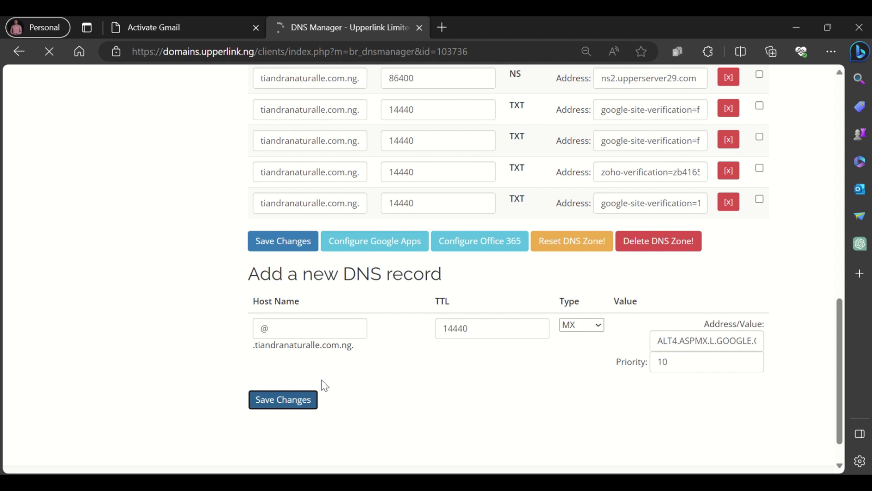
scroll(338, 369, "up", 8)
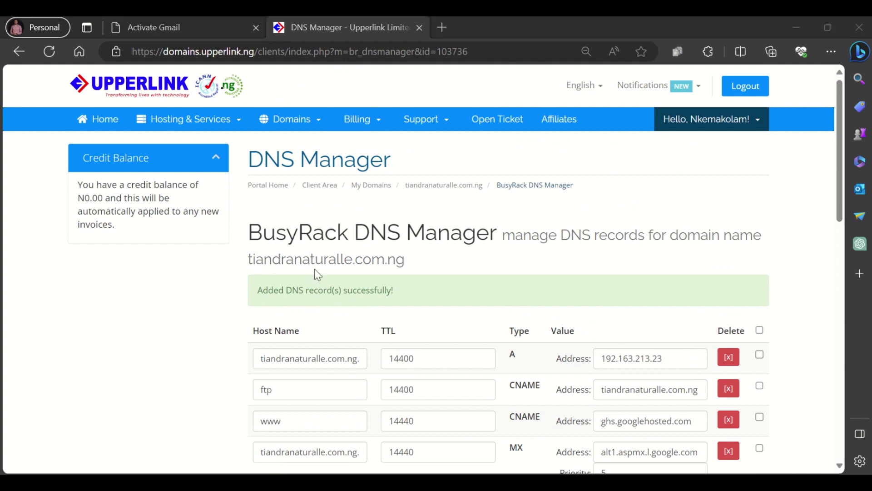
Step: Run the Gmail activation MX check and copy the missing priority-1 ASPMX.L.GOOGLE.COM address
left_click(158, 23)
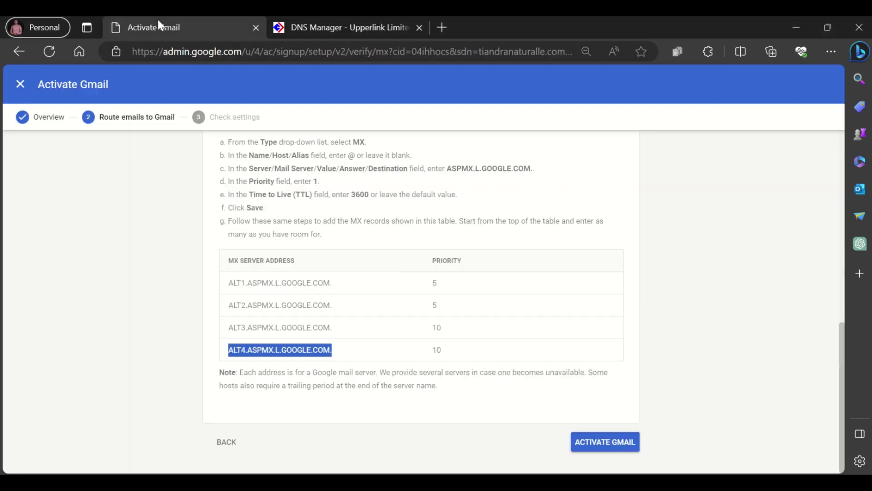
left_click(406, 375)
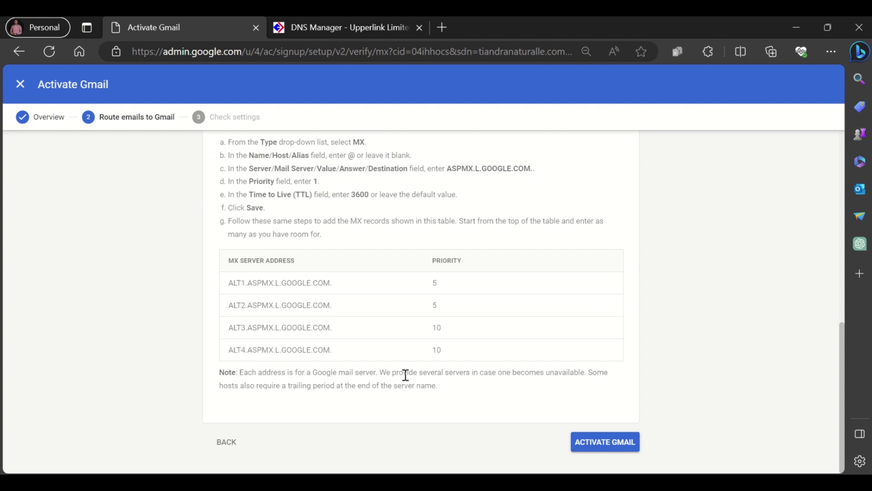
left_click(603, 443)
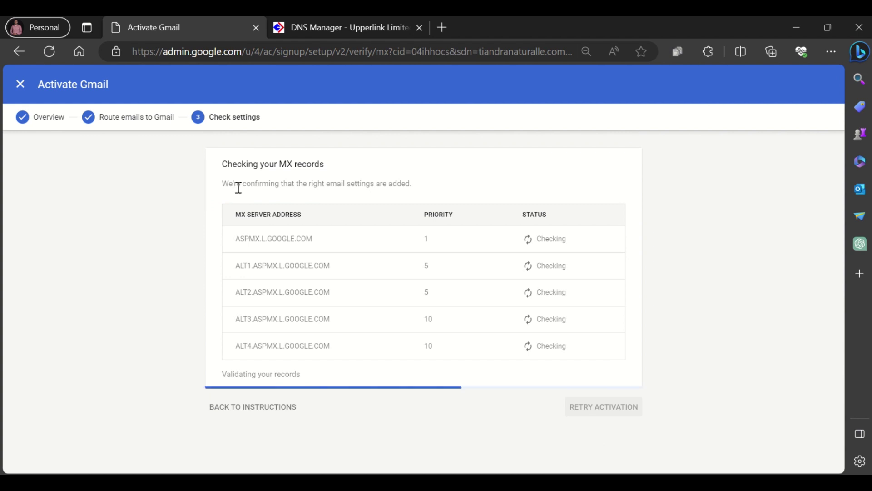
left_click_drag(235, 184, 437, 180)
left_click(438, 180)
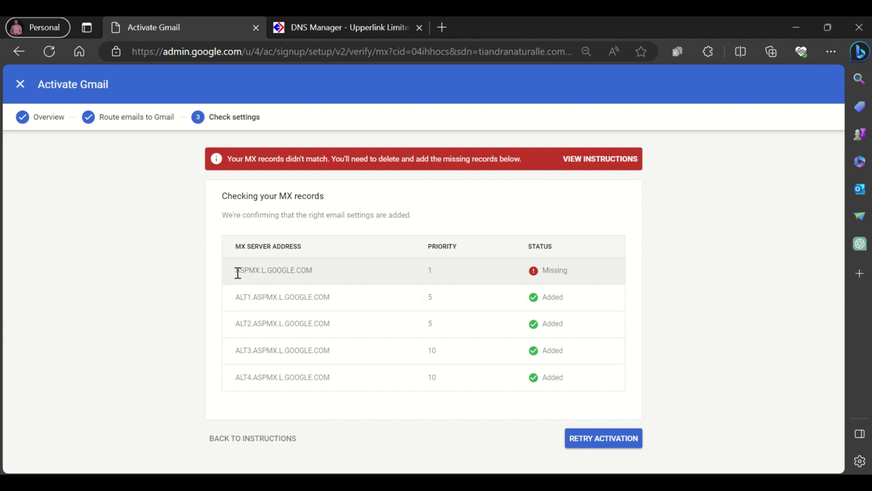
left_click_drag(236, 271, 311, 273)
key("ctrl+c")
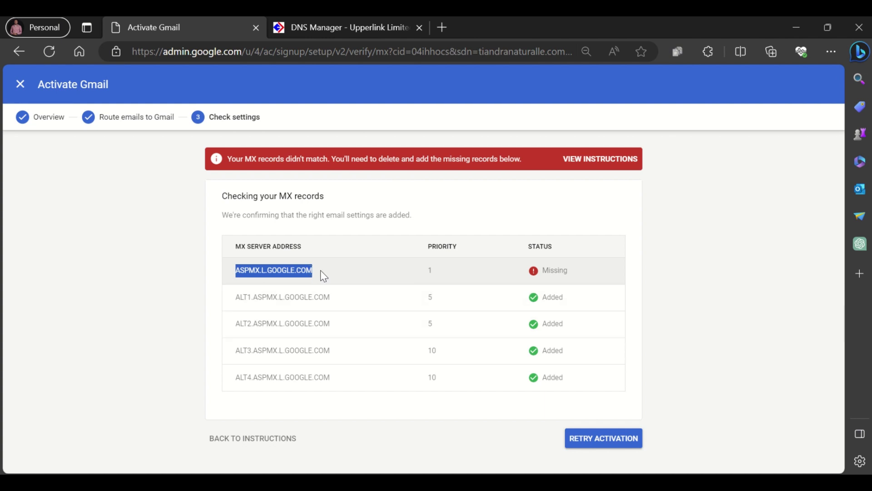
Step: Add and save an MX record for @ pointing to ASPMX.L.GOOGLE.COM with priority 1
left_click(346, 31)
scroll(405, 340, "down", 8)
scroll(519, 371, "down", 6)
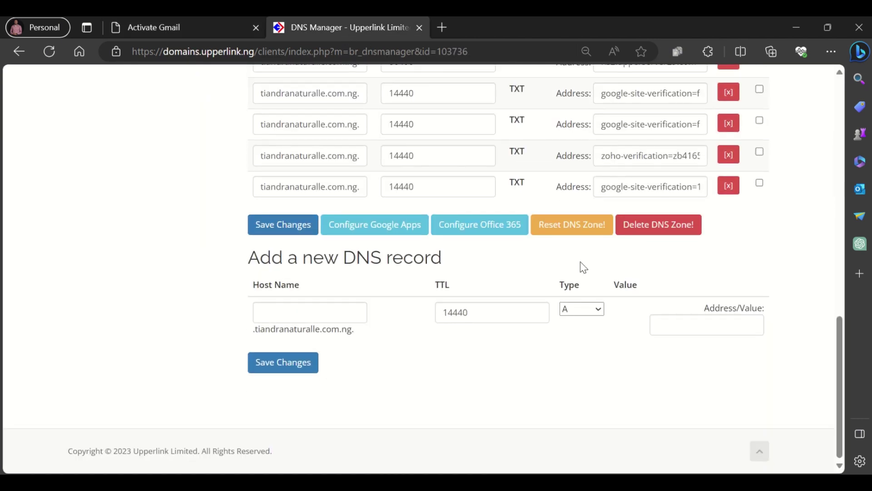
left_click(577, 311)
left_click(334, 309)
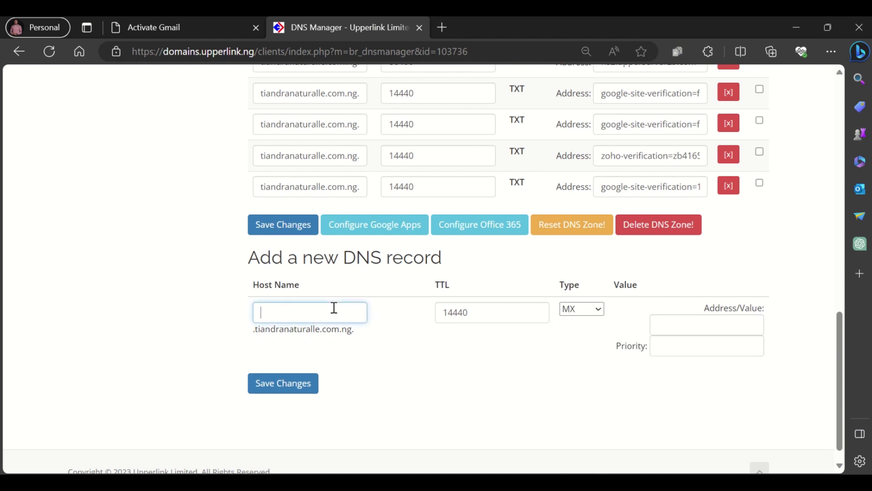
type("@")
left_click(674, 324)
key("ctrl+v")
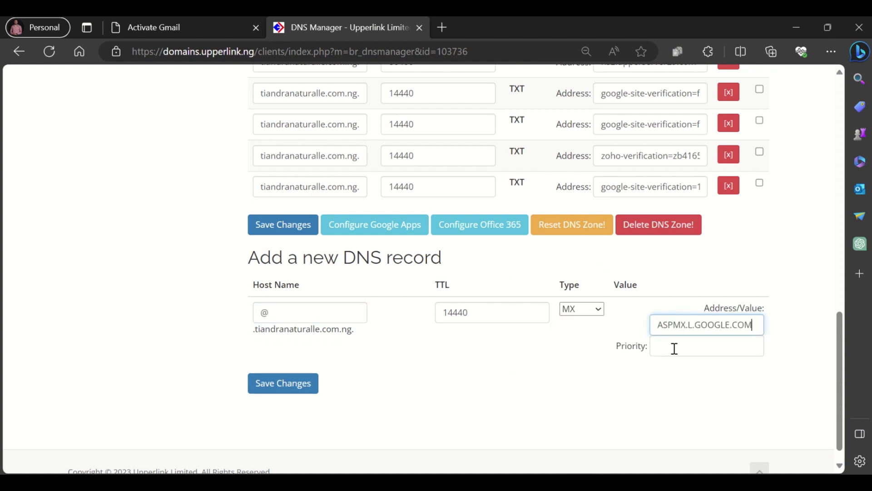
left_click(675, 347)
left_click(302, 386)
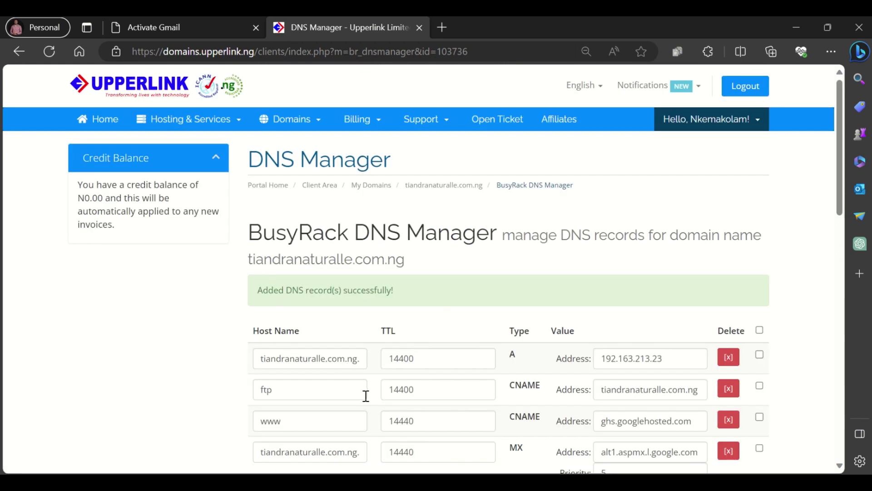
scroll(380, 329, "down", 5)
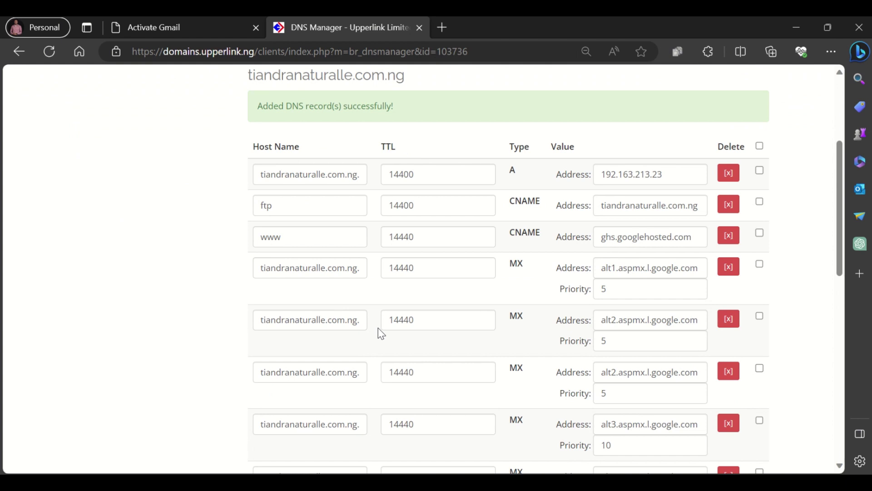
scroll(379, 328, "up", 5)
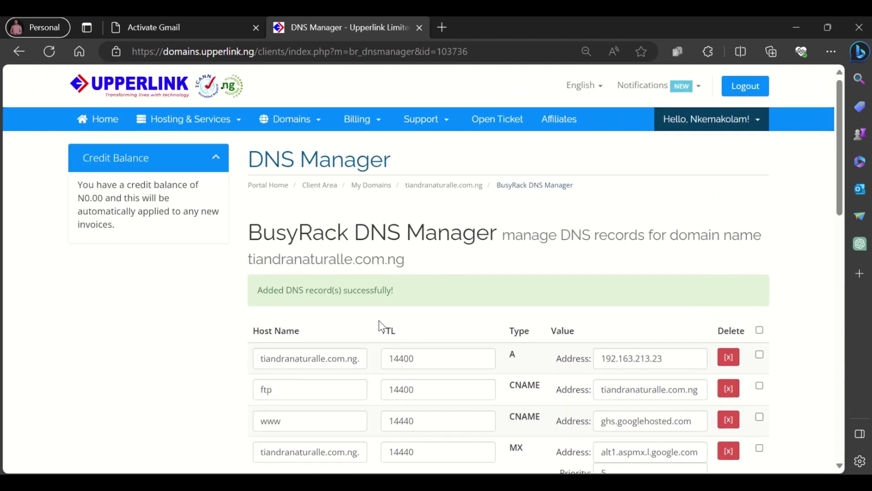
Step: Retry Gmail activation and confirm tiandranaturalle.com.ng shows Verified with Gmail activated
left_click(165, 35)
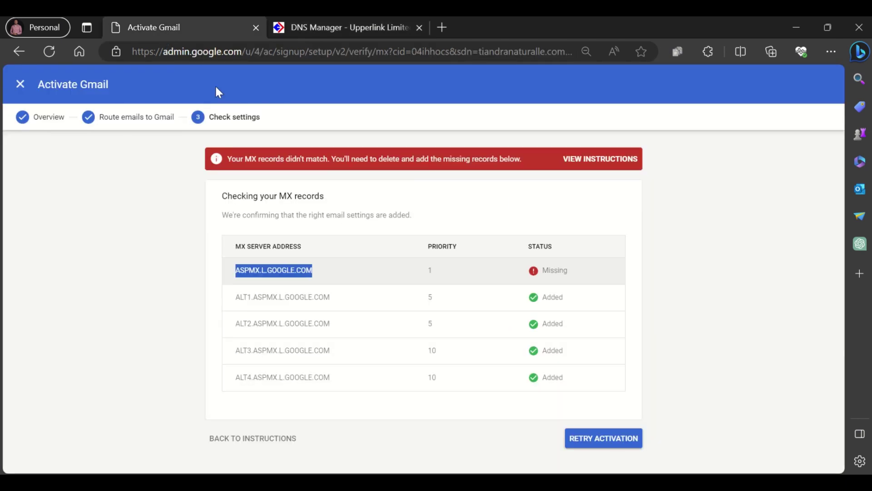
left_click(603, 439)
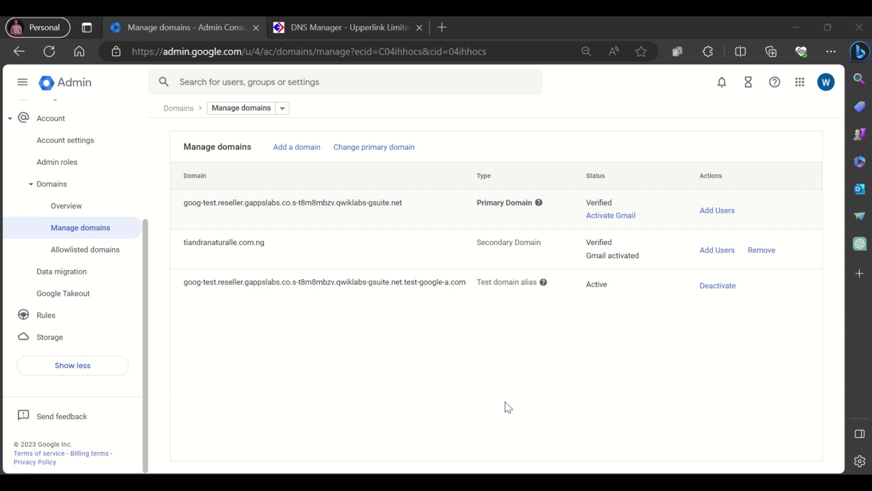
left_click_drag(185, 241, 327, 239)
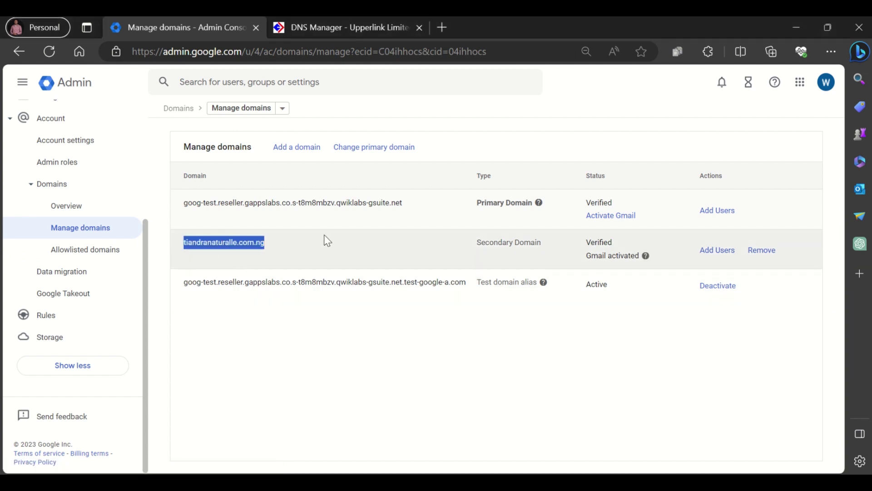
left_click_drag(586, 241, 626, 242)
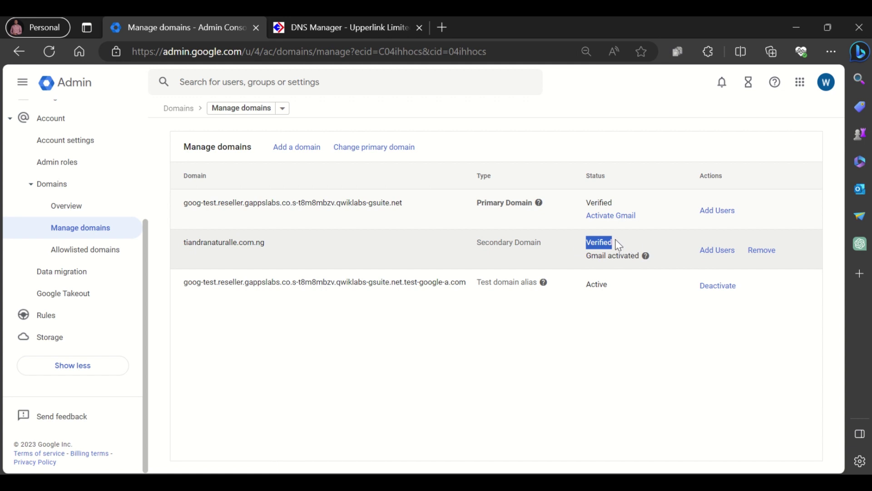
left_click(689, 351)
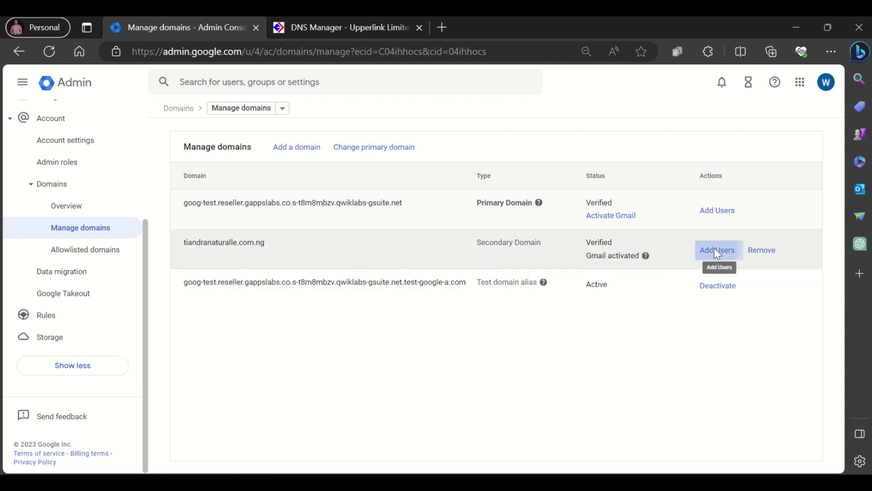
Step: Start adding a user on tiandranaturalle.com.ng, letting the browser autofill the user's name fields
left_click(717, 253)
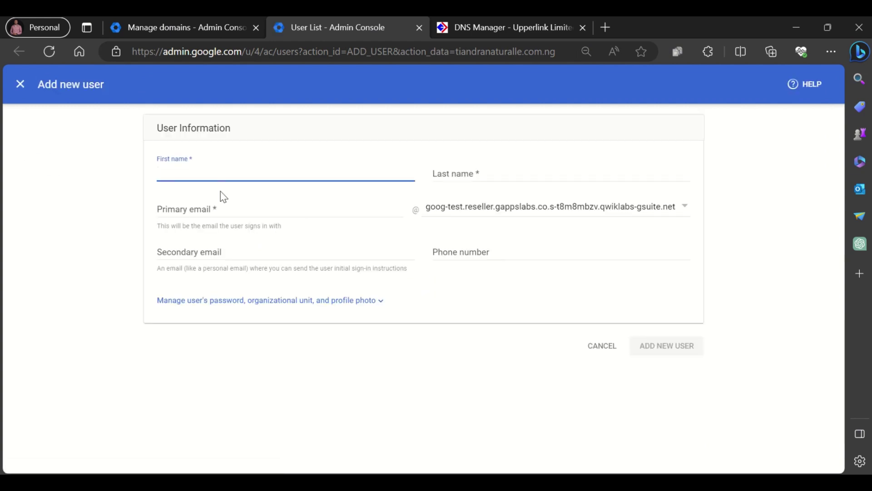
left_click(396, 190)
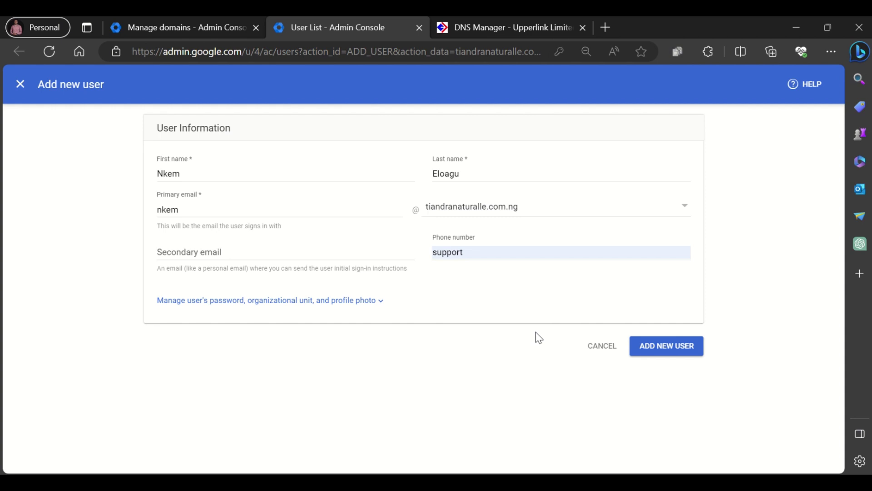
Step: Close the new-user form unsaved and go to Account > Domains > Manage domains
left_click(20, 86)
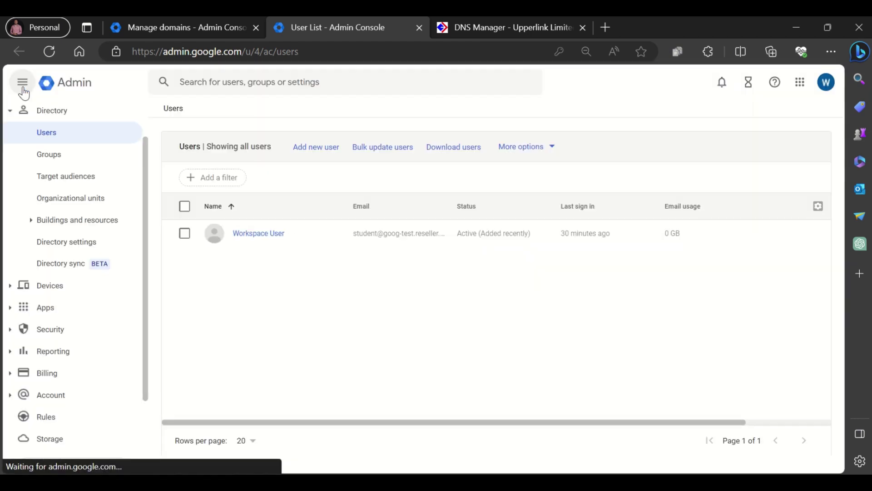
scroll(57, 336, "down", 3)
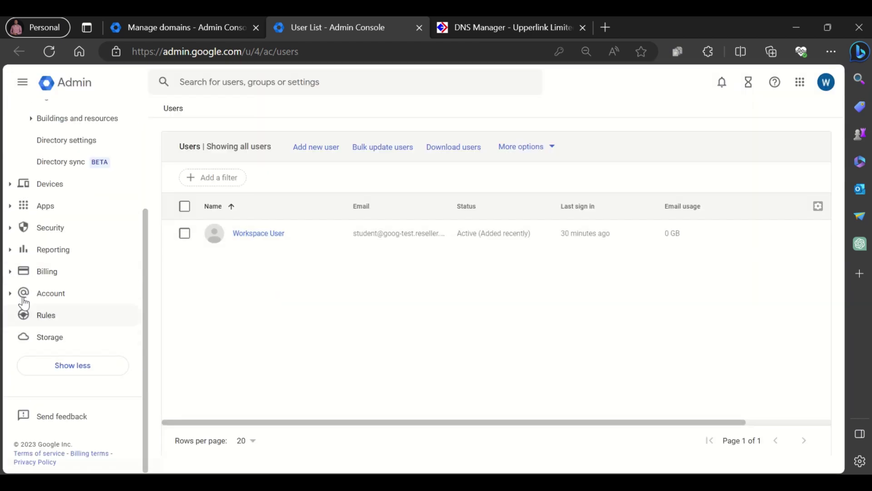
left_click(13, 295)
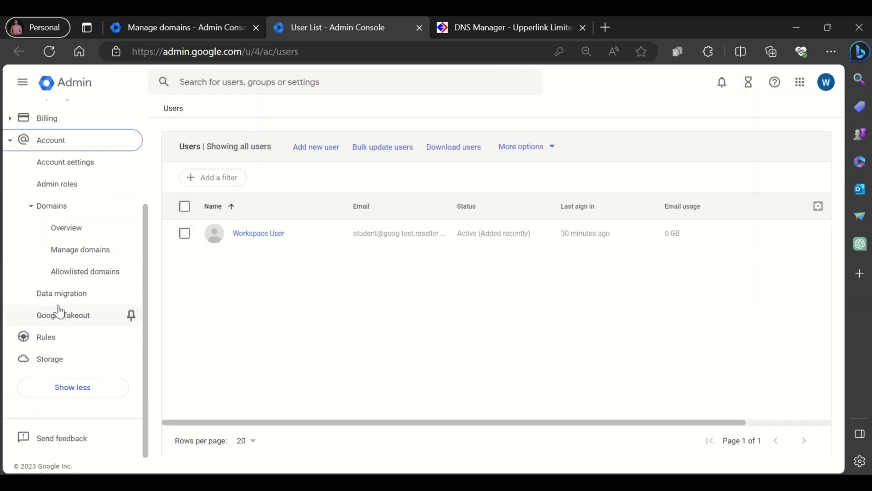
left_click(67, 228)
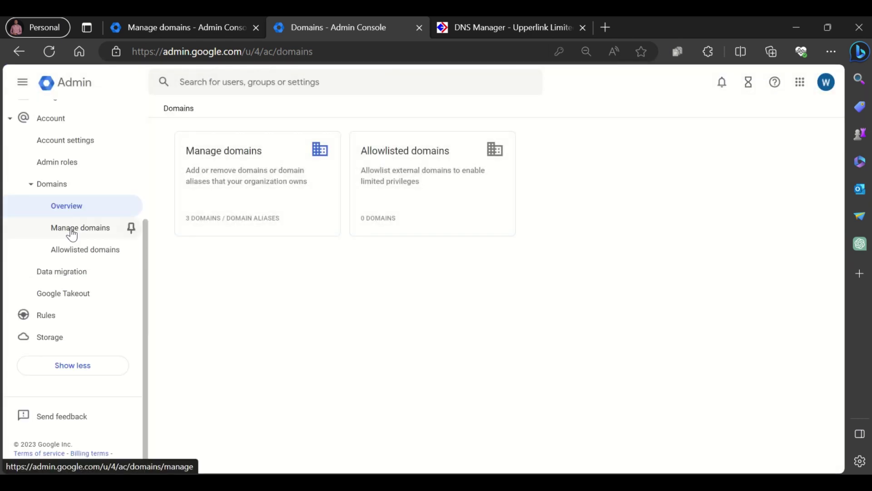
left_click(211, 198)
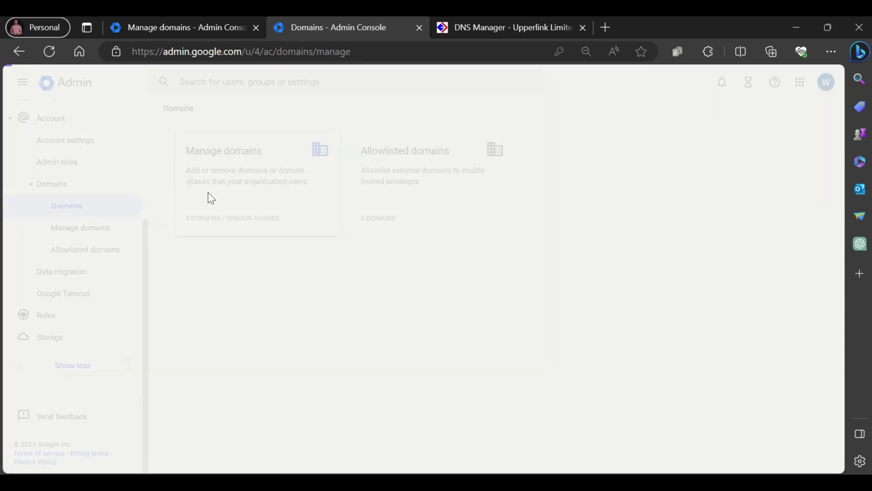